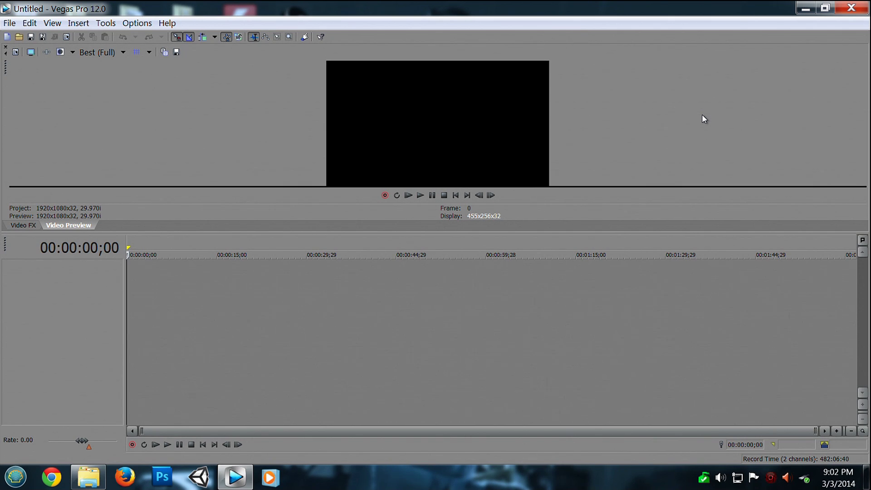
# Step: Create a new project with the HD 1080-60i (1920x1080, 29.970 fps) template, reviewing its audio, ruler, summary and audio CD settings
pyautogui.click(11, 24)
pyautogui.click(10, 23)
pyautogui.click(11, 23)
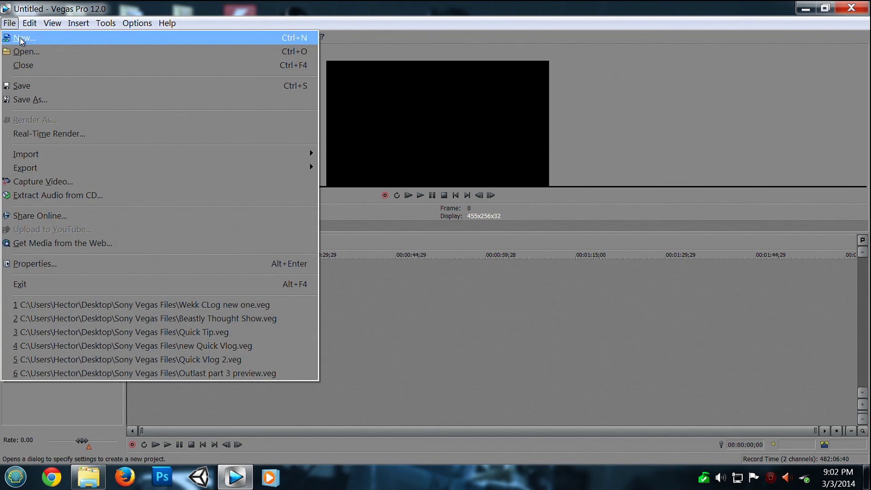
pyautogui.click(20, 38)
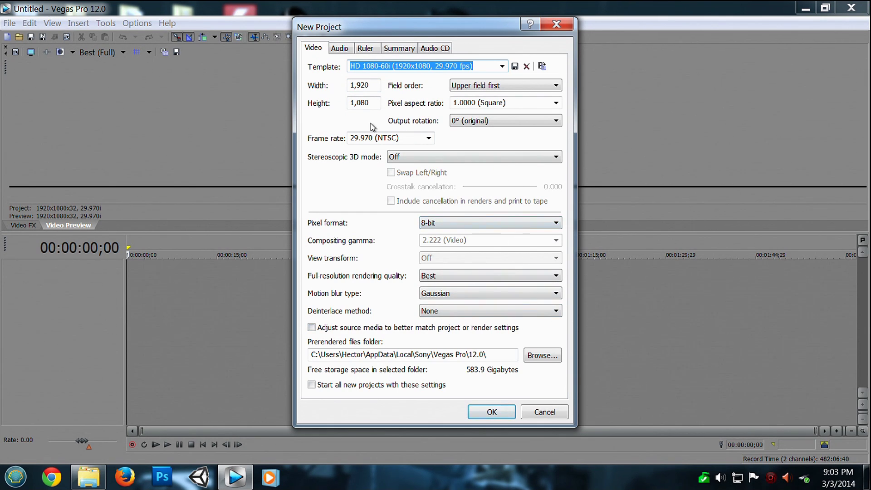
pyautogui.click(343, 53)
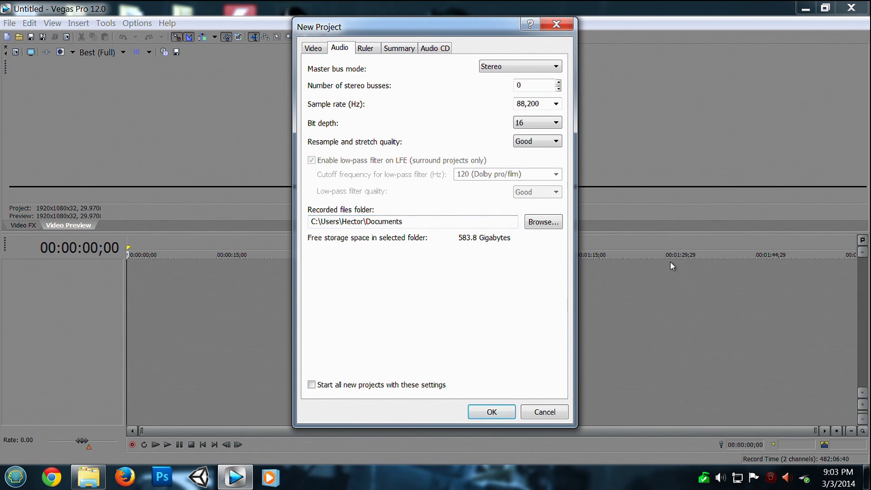
pyautogui.click(364, 49)
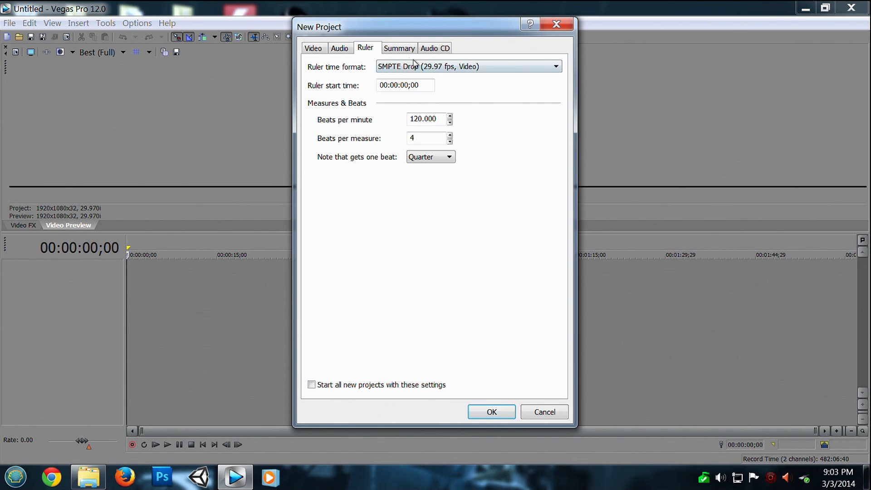
pyautogui.click(394, 49)
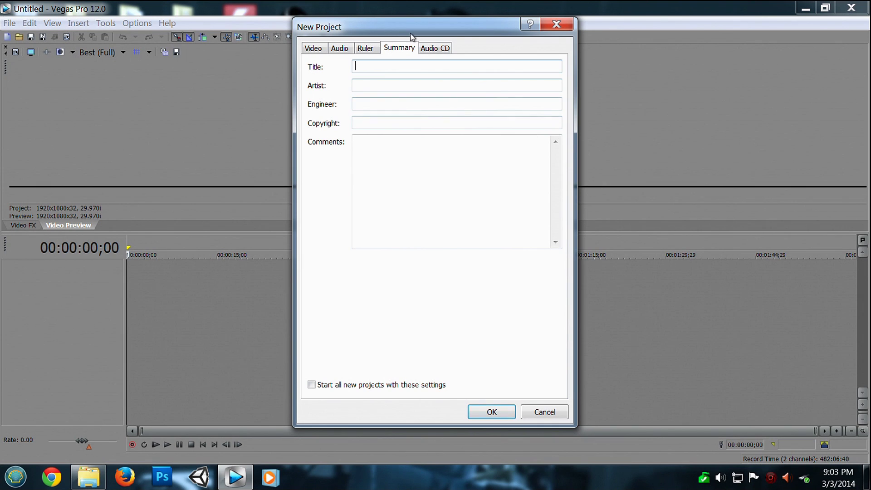
pyautogui.click(438, 49)
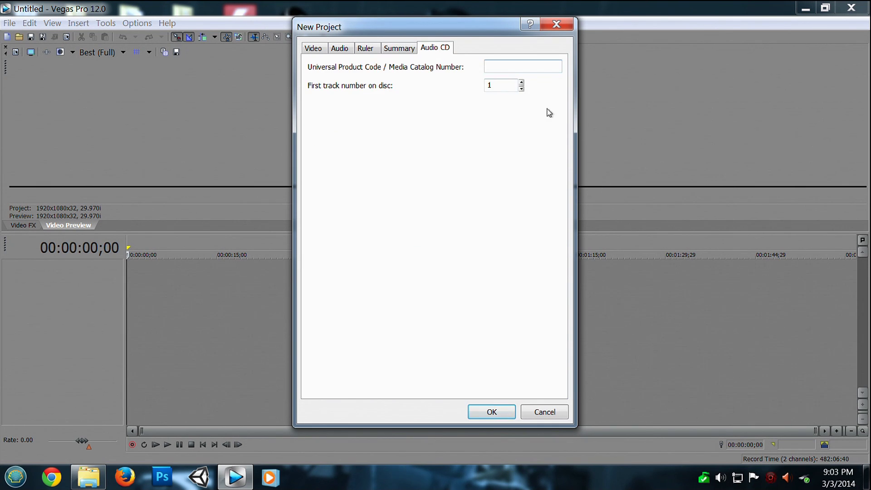
pyautogui.click(491, 412)
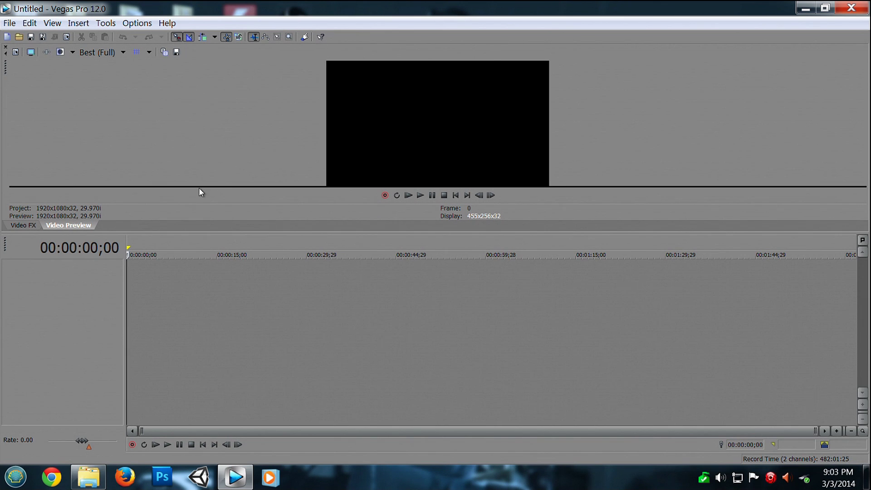
pyautogui.click(51, 24)
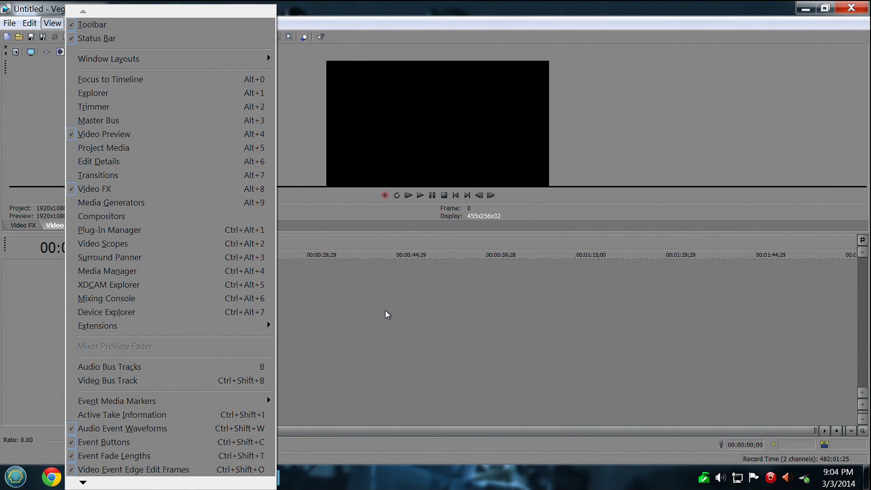
pyautogui.click(348, 317)
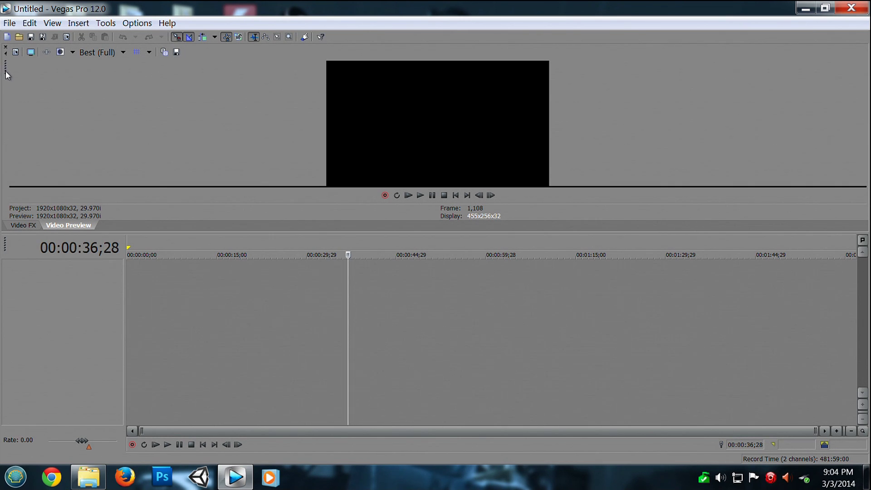
# Step: Dock the Video Preview window beside Video FX and adjust the upper window area so it is taller
pyautogui.moveTo(6, 73); pyautogui.dragTo(435, 78)
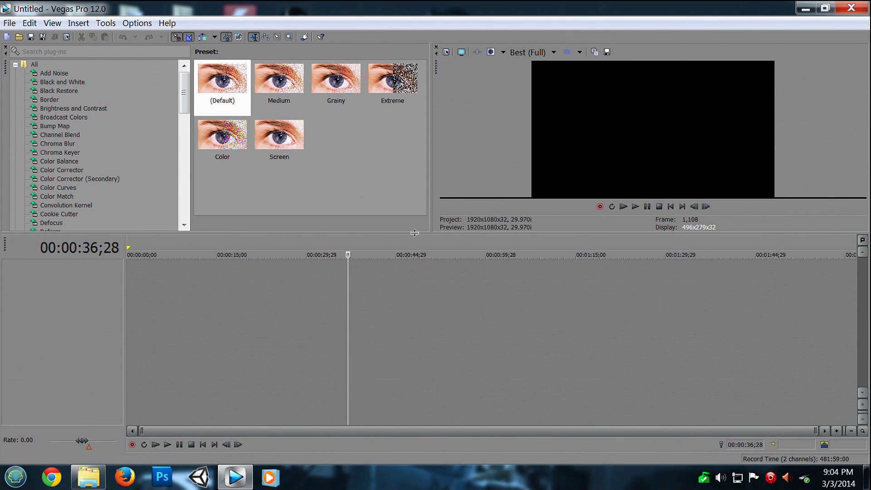
pyautogui.moveTo(414, 233); pyautogui.dragTo(414, 176)
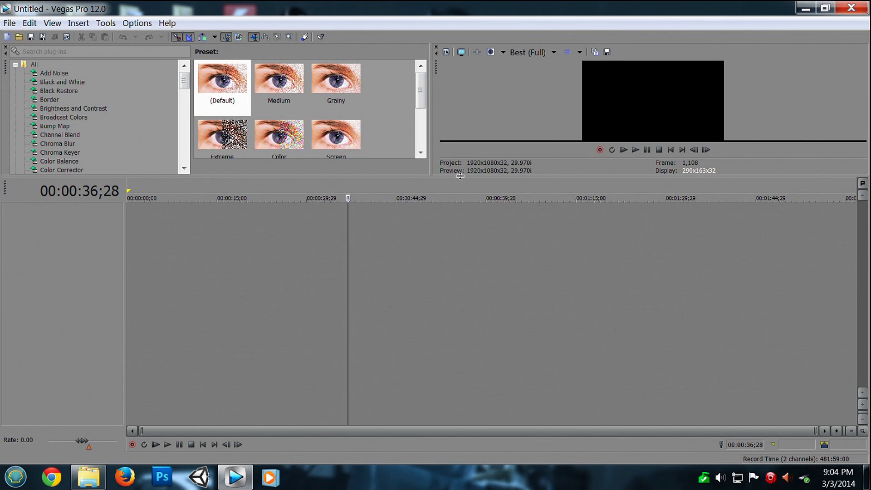
pyautogui.moveTo(460, 176); pyautogui.dragTo(538, 285)
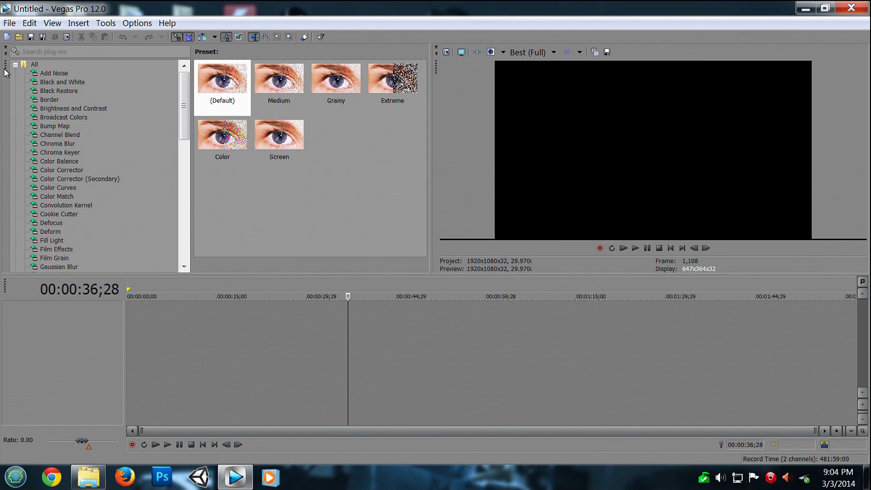
# Step: Regroup Video FX and Video Preview into one tabbed window and switch between the two, ending on Video FX
pyautogui.moveTo(5, 72); pyautogui.dragTo(15, 88)
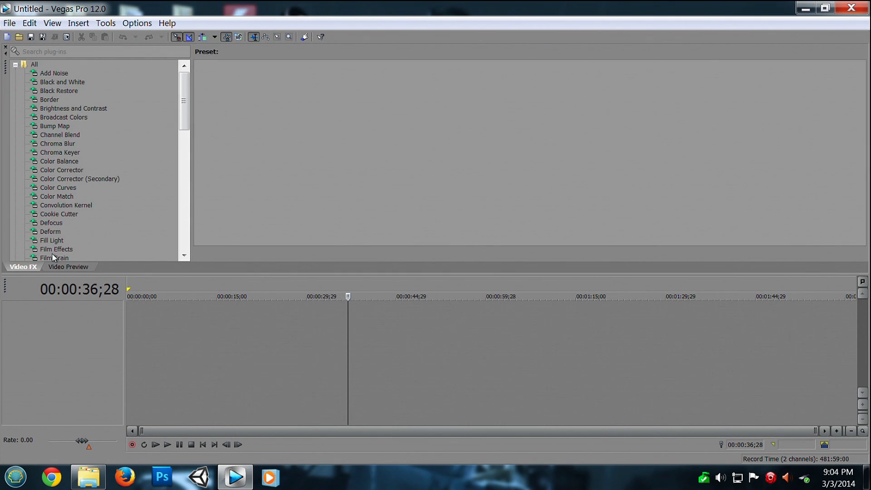
pyautogui.click(65, 268)
pyautogui.click(26, 270)
pyautogui.click(64, 266)
pyautogui.click(27, 266)
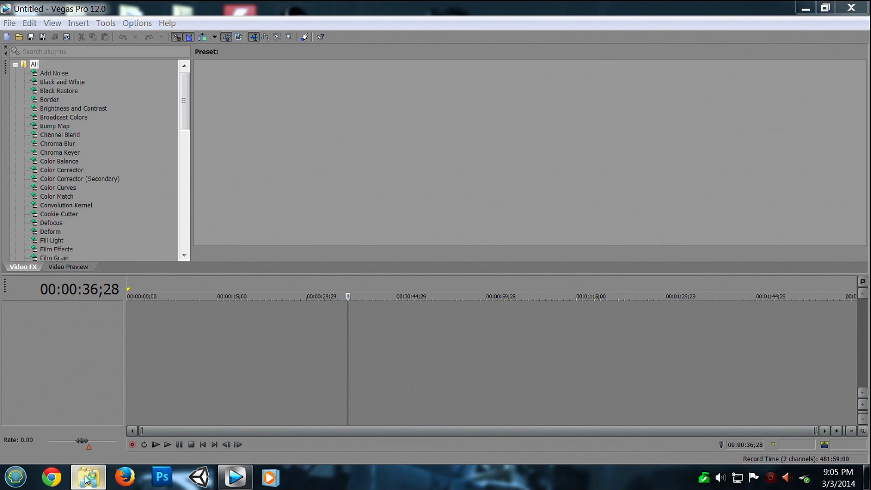
pyautogui.click(86, 478)
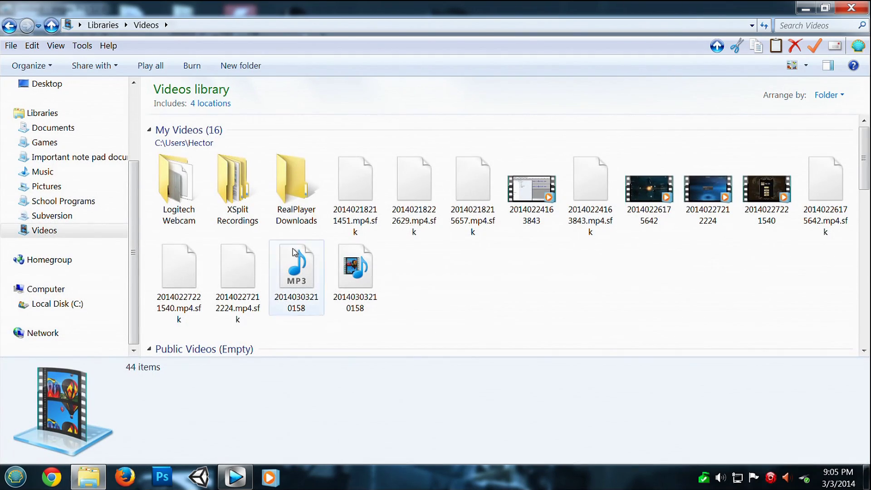
pyautogui.click(718, 203)
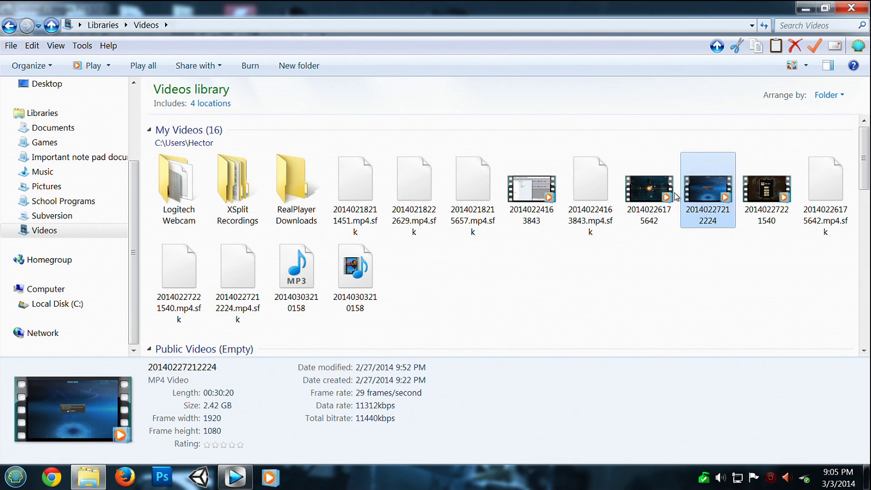
pyautogui.moveTo(706, 195); pyautogui.dragTo(116, 344)
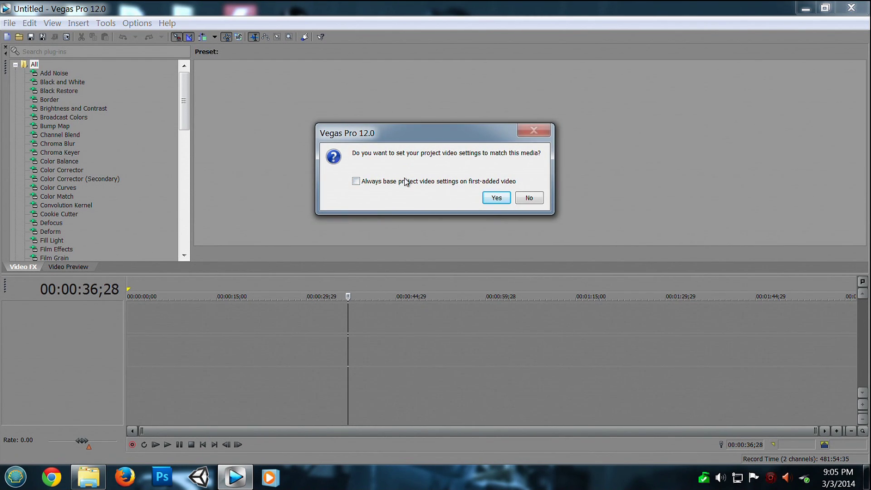
pyautogui.click(499, 197)
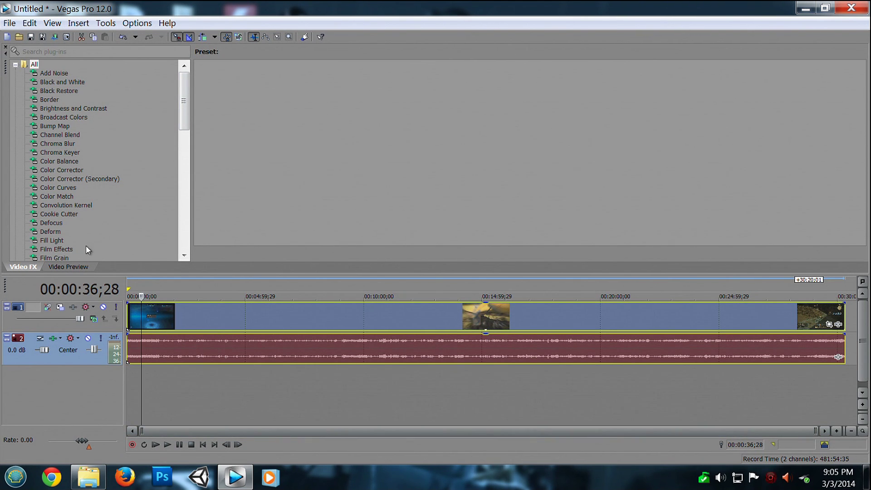
pyautogui.click(9, 23)
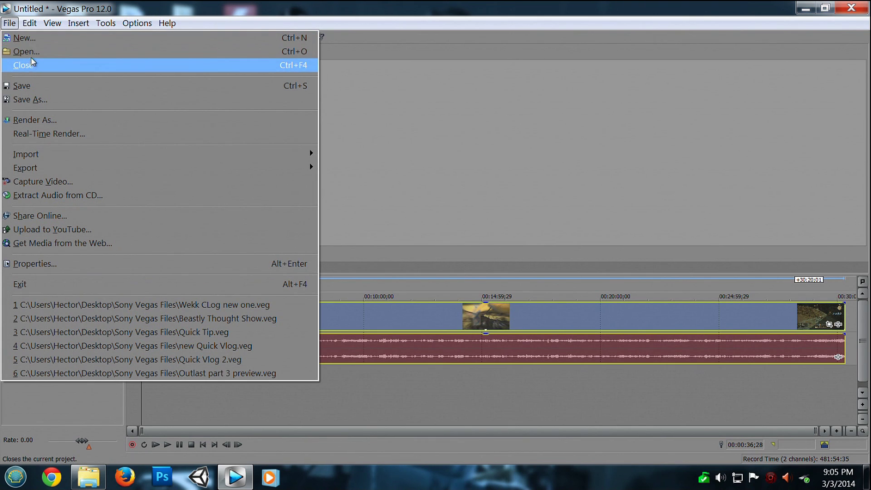
pyautogui.click(435, 209)
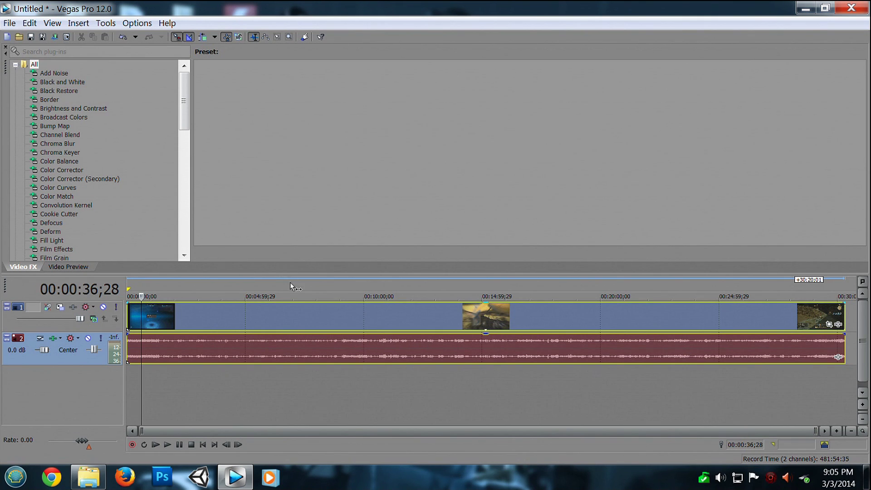
# Step: Preview the clip at several timeline positions, playing from 00:03:56;28 and 00:06:01;02 and ending with the cursor at 00:08:24;29
pyautogui.click(80, 266)
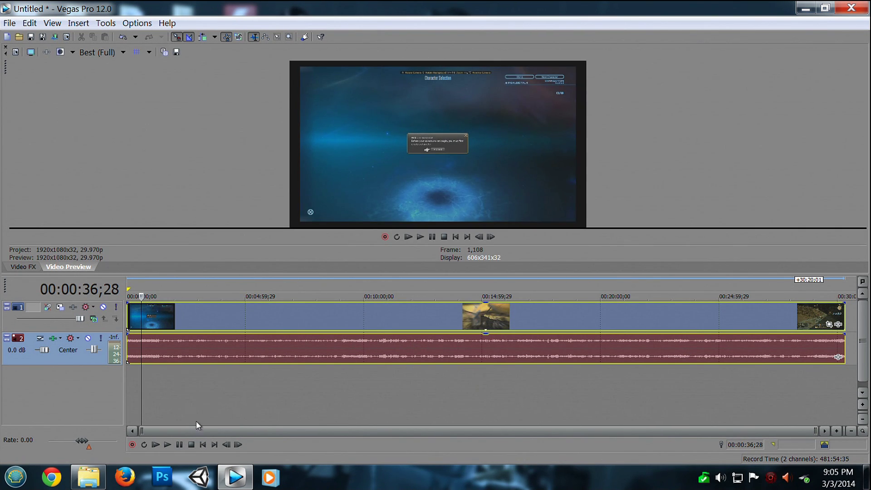
pyautogui.click(167, 444)
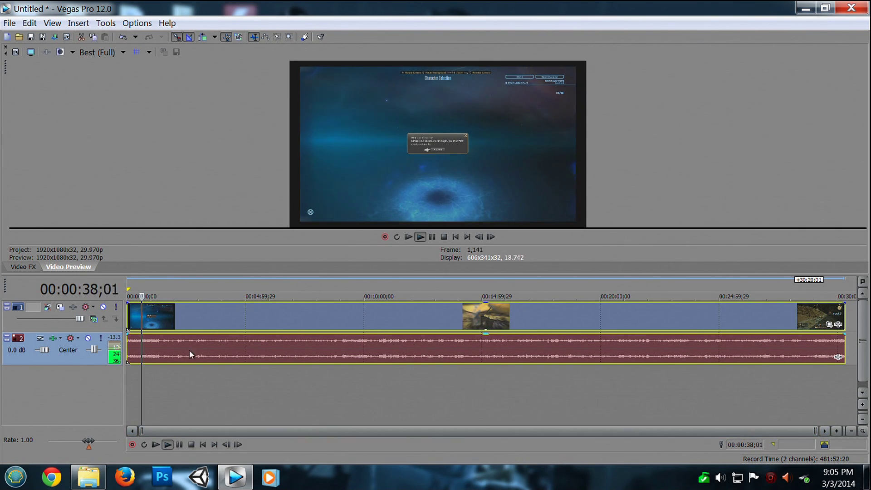
pyautogui.click(220, 325)
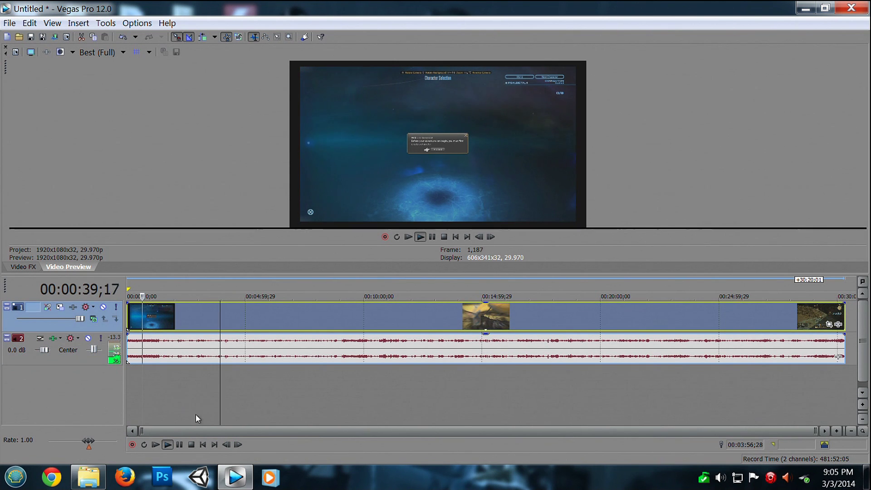
pyautogui.click(168, 445)
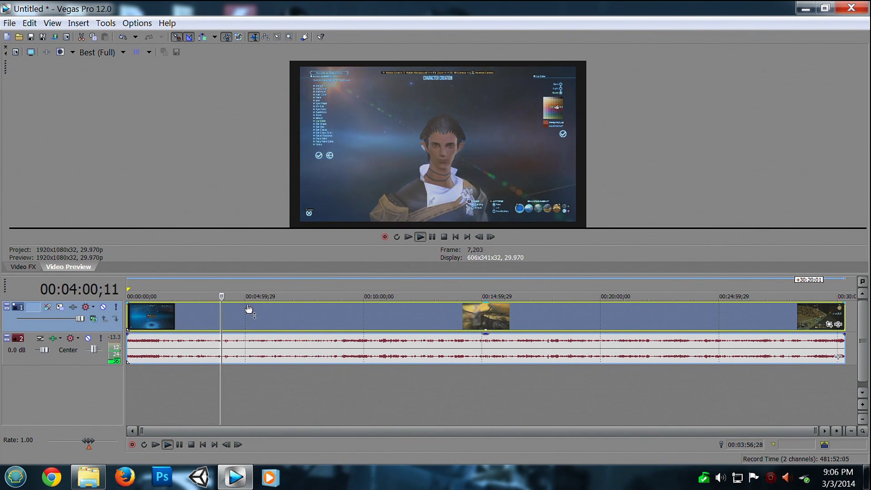
pyautogui.click(268, 328)
pyautogui.click(169, 442)
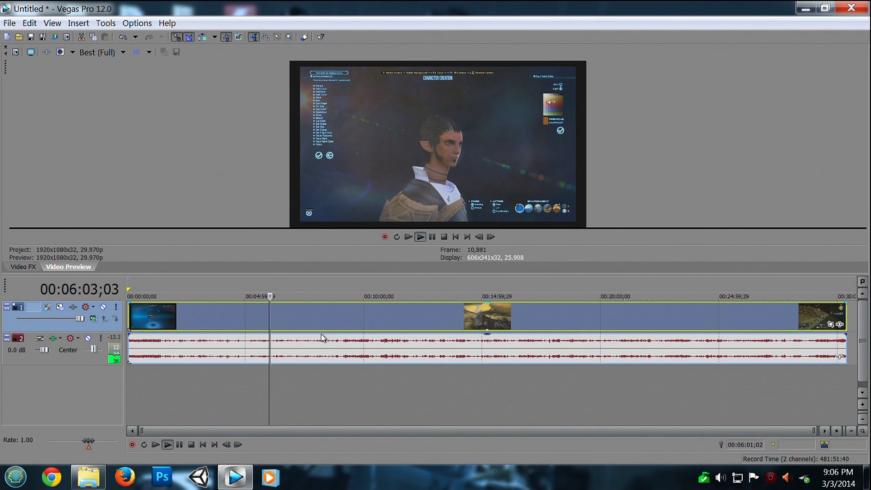
pyautogui.click(179, 445)
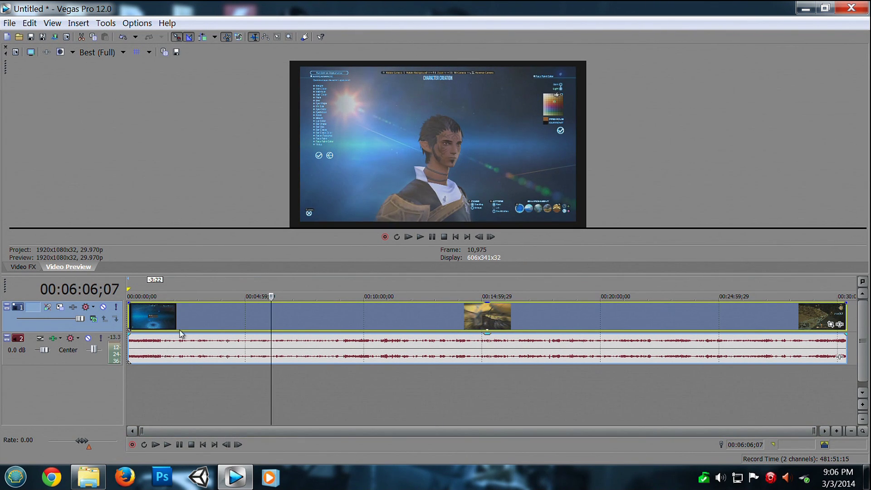
pyautogui.click(229, 349)
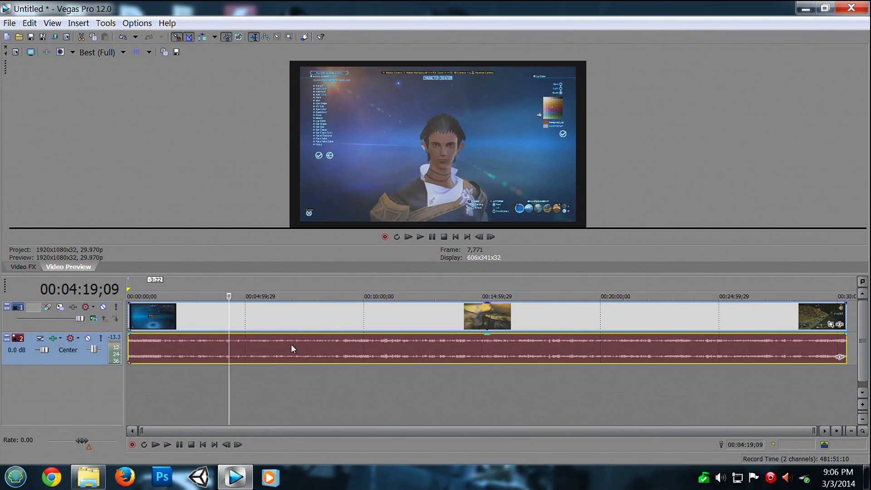
pyautogui.click(326, 324)
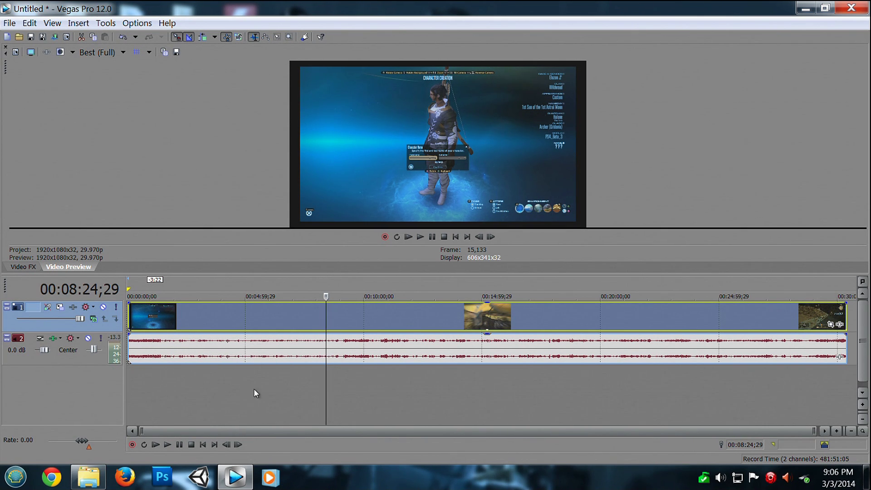
# Step: Add the Youtube MP3 from the desktop to the start of a new audio track below the existing tracks
pyautogui.click(800, 9)
pyautogui.click(804, 8)
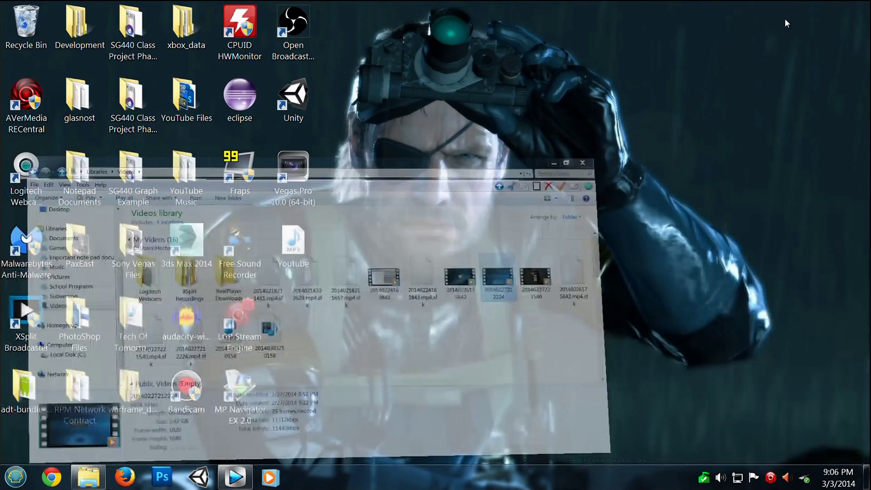
pyautogui.click(303, 255)
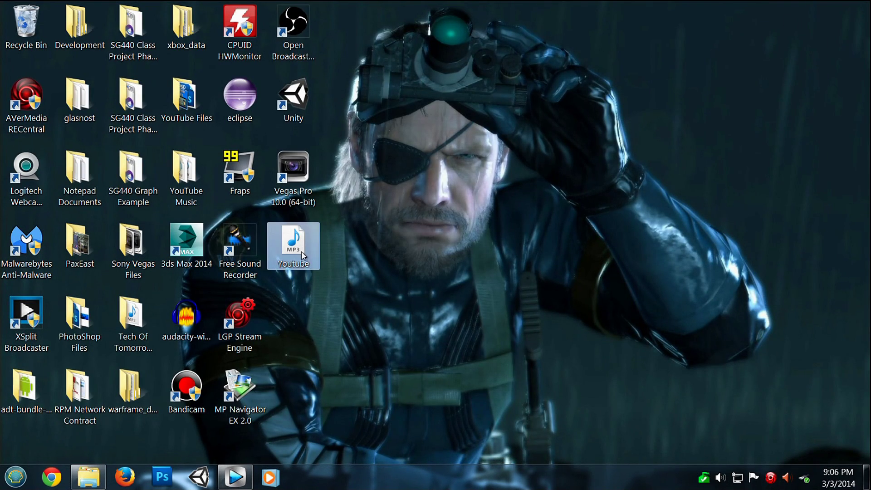
pyautogui.moveTo(295, 274); pyautogui.dragTo(130, 406)
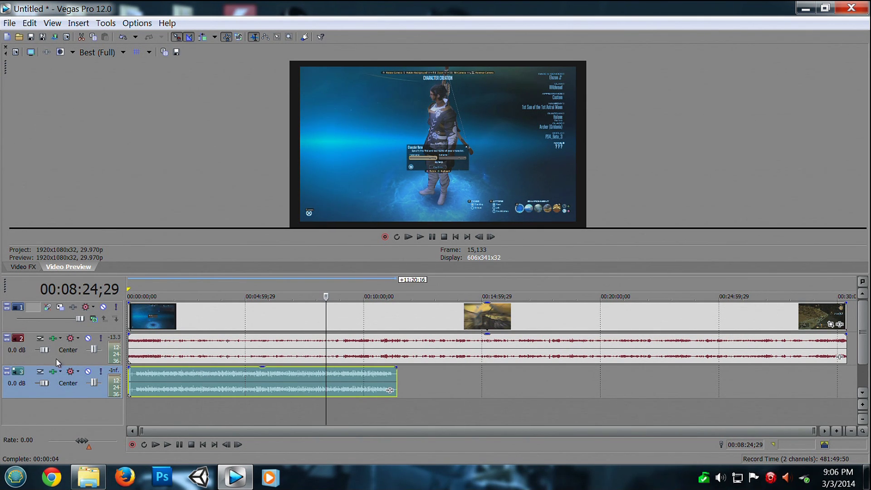
# Step: Set the volume of the video's audio track (track 2) to -19 dB
pyautogui.click(12, 355)
pyautogui.doubleClick(11, 351)
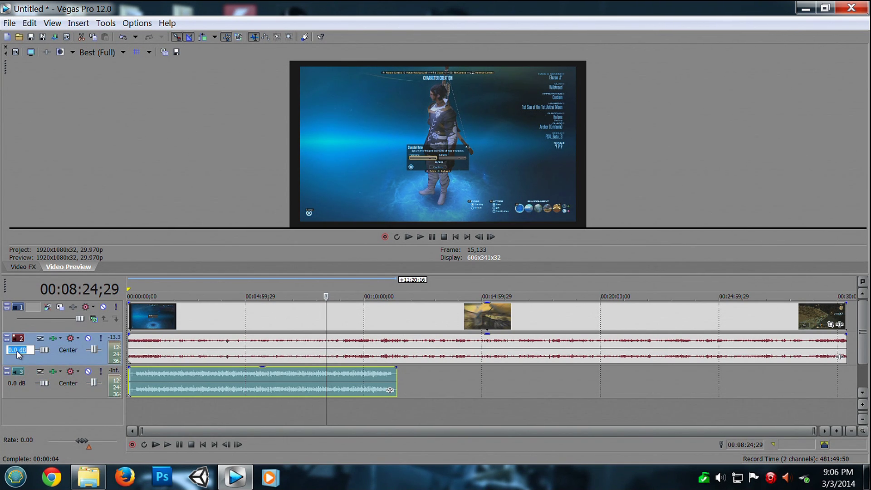
pyautogui.write('-19')
pyautogui.press('Return')
# Step: Play the timeline from 00:08:24;29 to hear the music track together with the video's audio
pyautogui.doubleClick(16, 383)
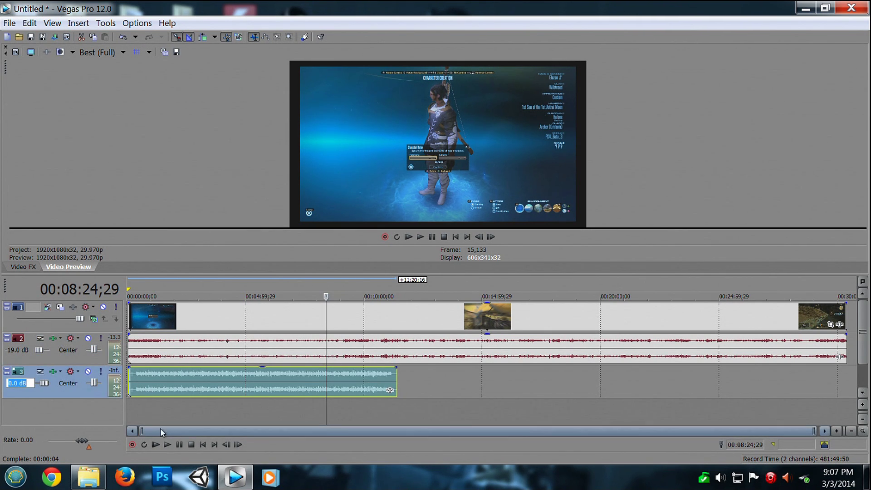
pyautogui.click(135, 429)
pyautogui.press('space')
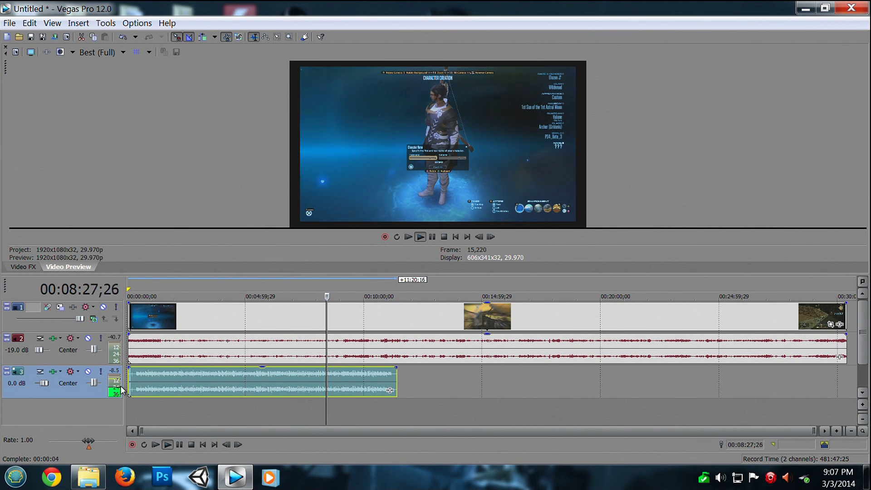
# Step: Set the volume of the music track (track 3) to 12 dB during playback, then pause the timeline
pyautogui.doubleClick(17, 383)
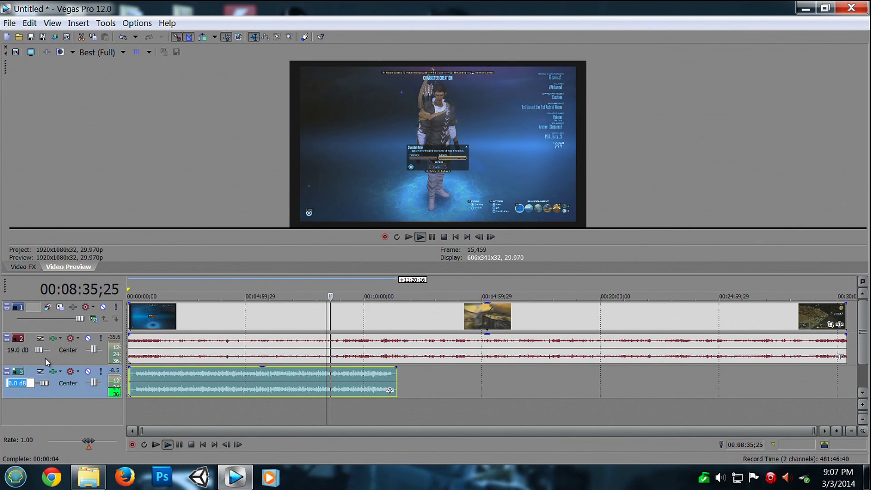
pyautogui.write('12')
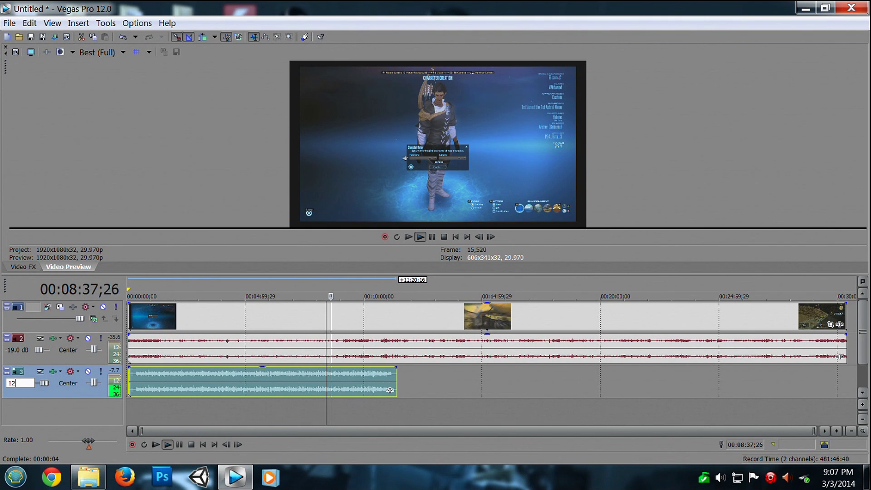
pyautogui.press('Return')
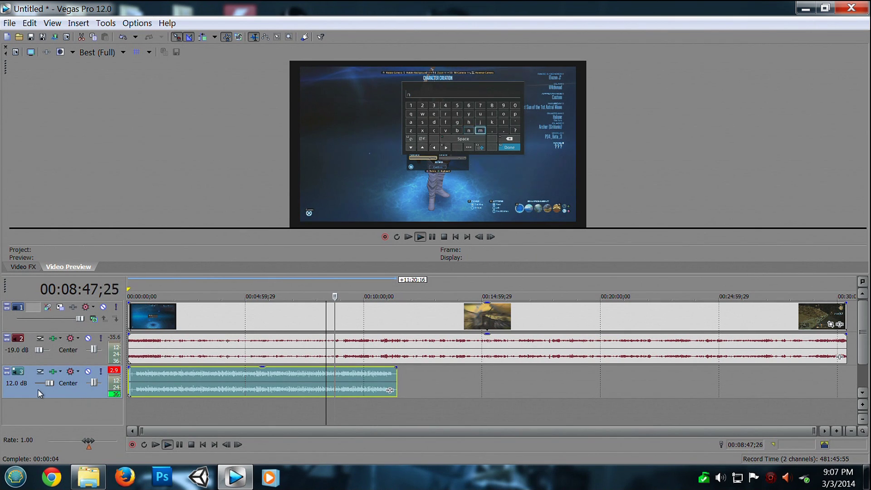
pyautogui.click(179, 444)
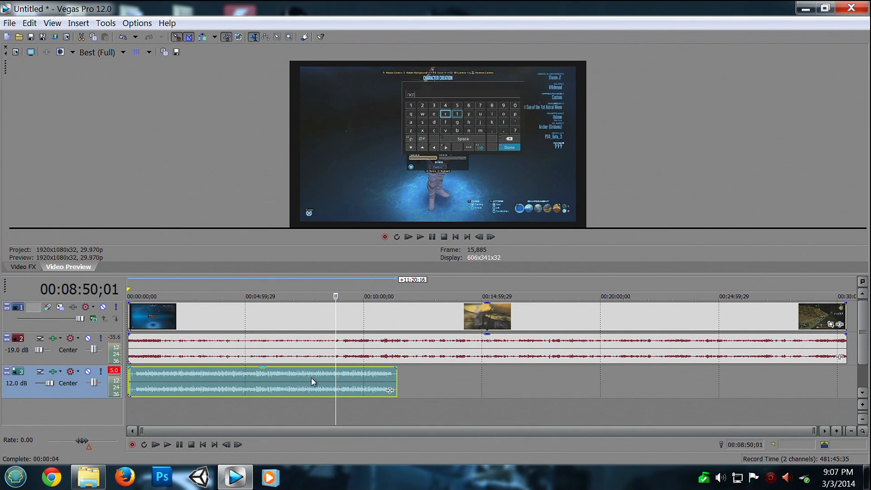
# Step: Split the music clip and the video clip with its audio at 00:10:21;17
pyautogui.click(371, 373)
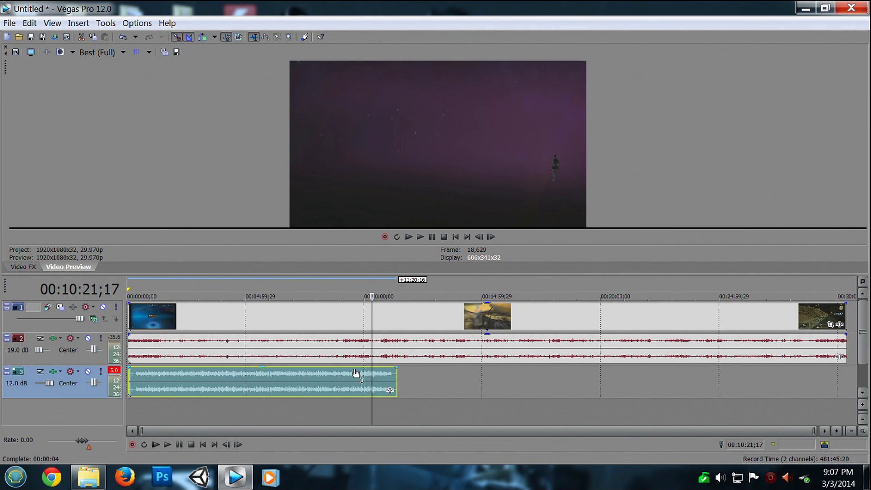
pyautogui.press('s')
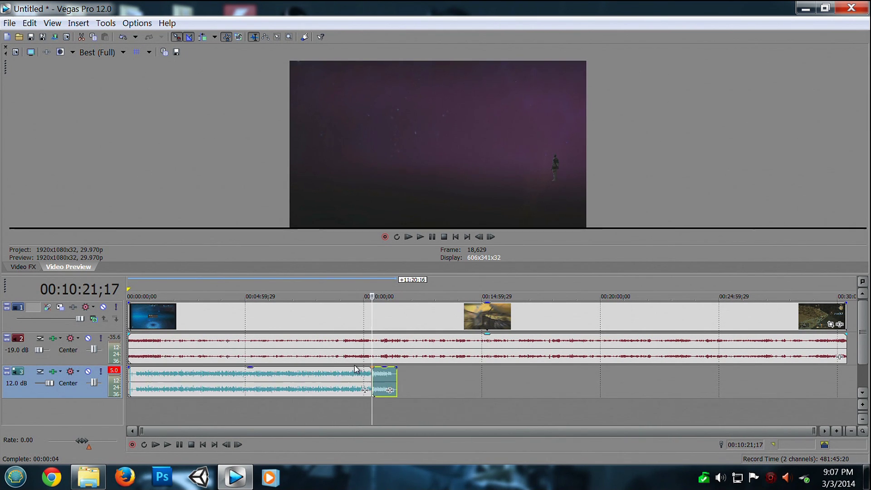
pyautogui.click(368, 344)
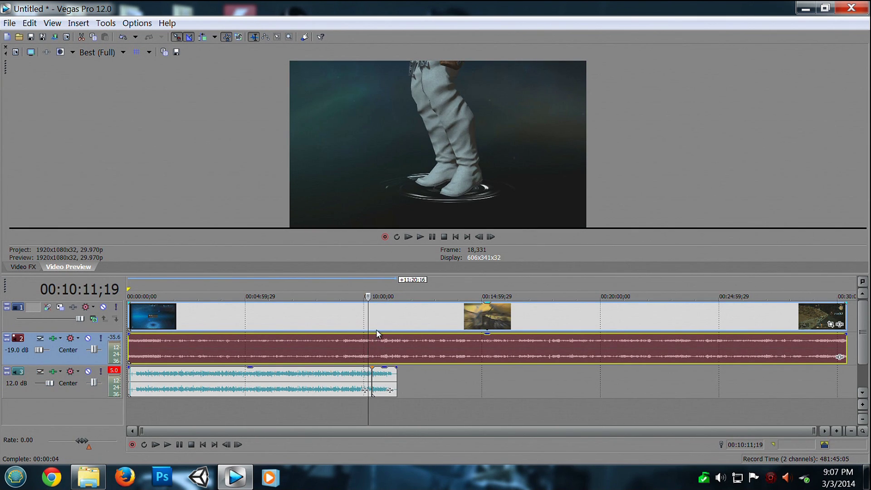
pyautogui.click(382, 328)
pyautogui.click(377, 344)
pyautogui.click(371, 344)
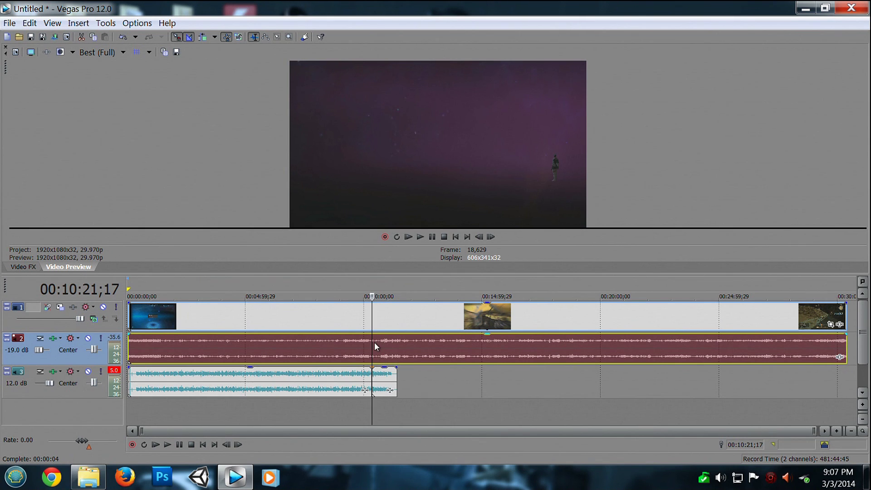
pyautogui.rightClick(374, 341)
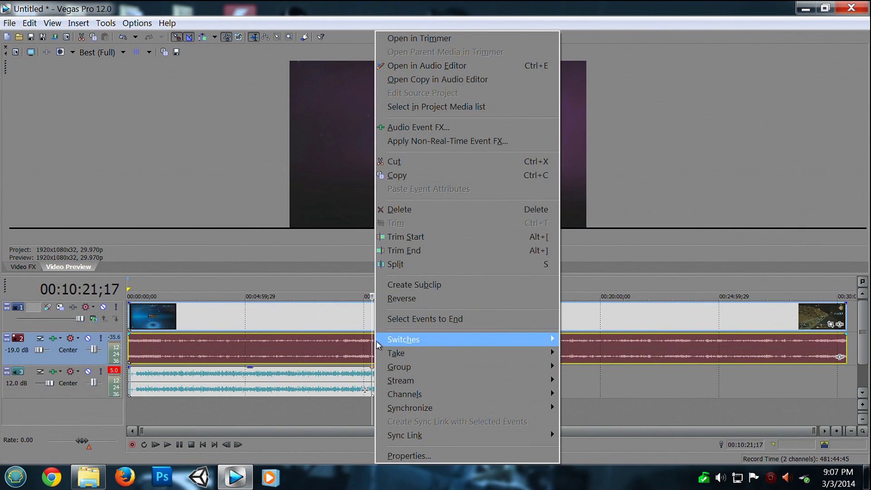
pyautogui.moveTo(375, 344)
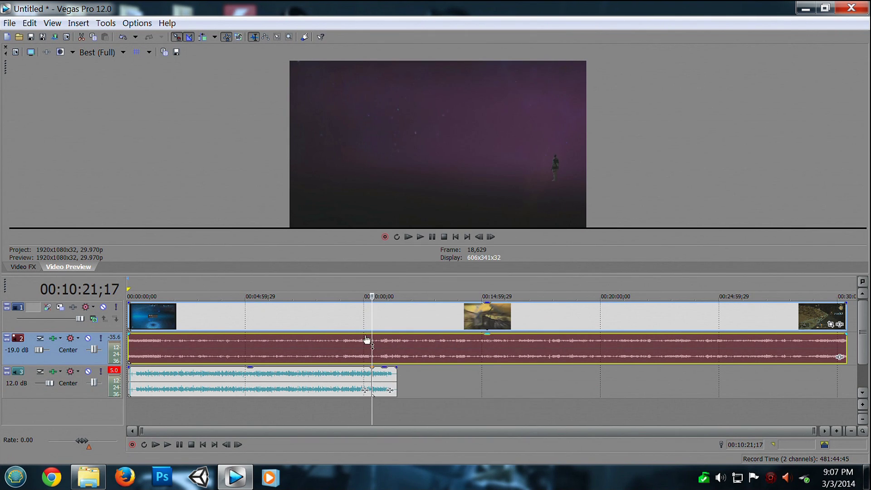
pyautogui.click(368, 321)
pyautogui.press('s')
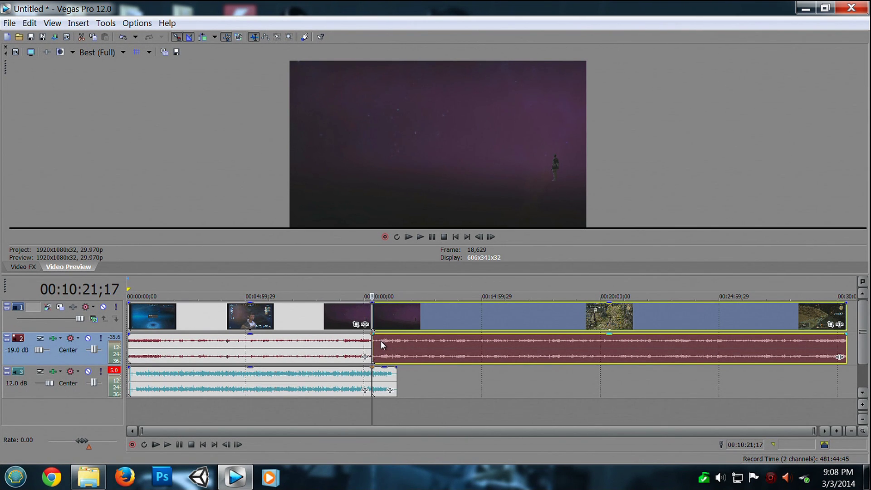
# Step: Delete the video, its audio and the music pieces that follow the split at 00:10:21;17
pyautogui.click(412, 338)
pyautogui.press('Delete')
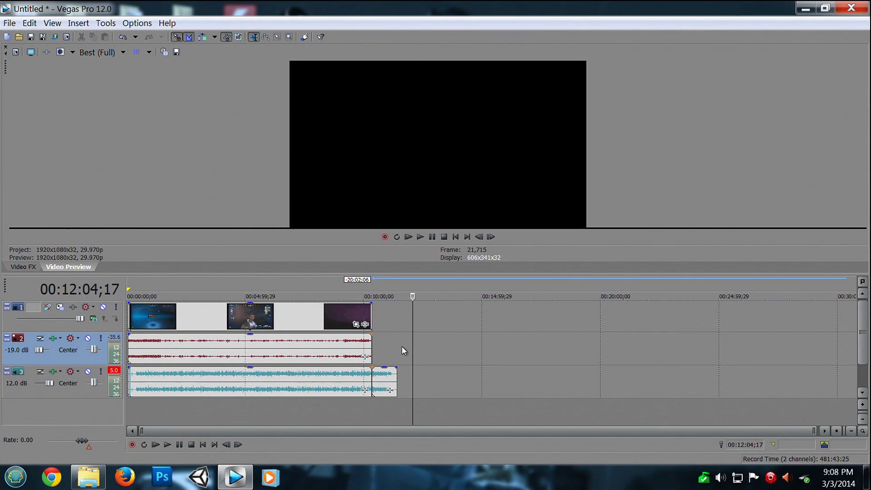
pyautogui.click(385, 376)
pyautogui.press('Delete')
# Step: Place the cursor at 00:05:18;26 and apply the Color Corrector effect's (Default) preset to the video clip
pyautogui.click(332, 362)
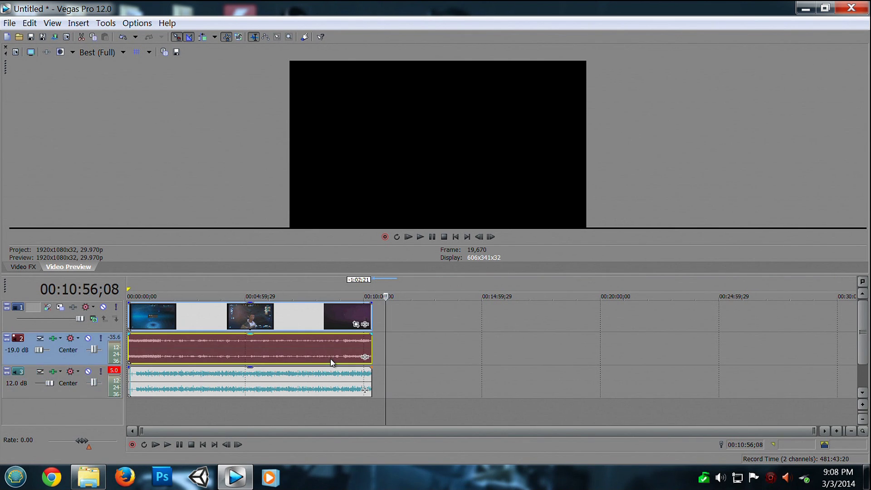
pyautogui.click(331, 358)
pyautogui.click(253, 355)
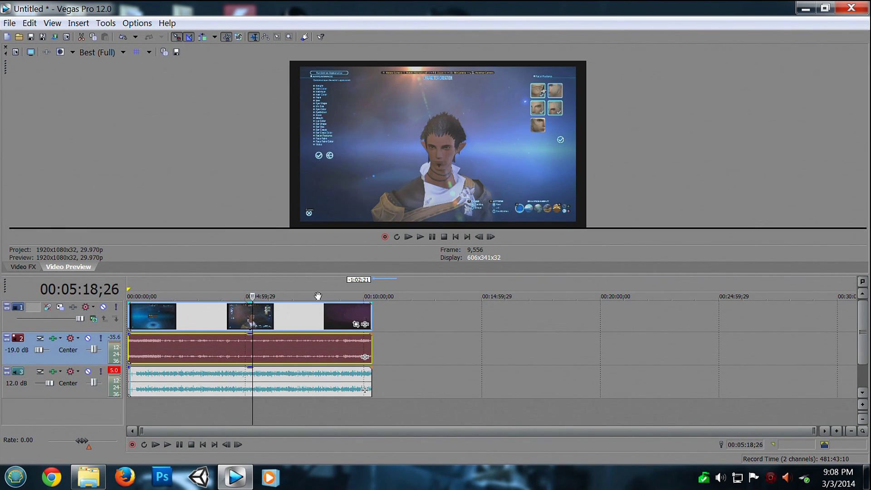
pyautogui.click(25, 266)
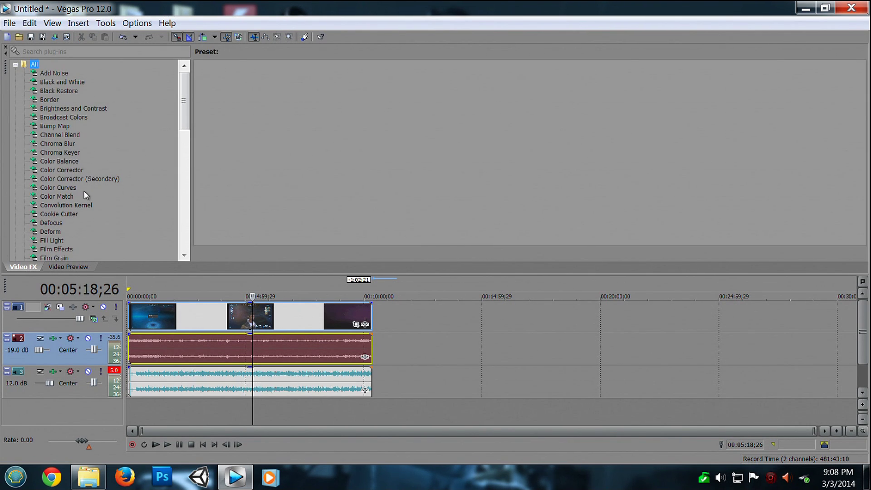
pyautogui.click(61, 169)
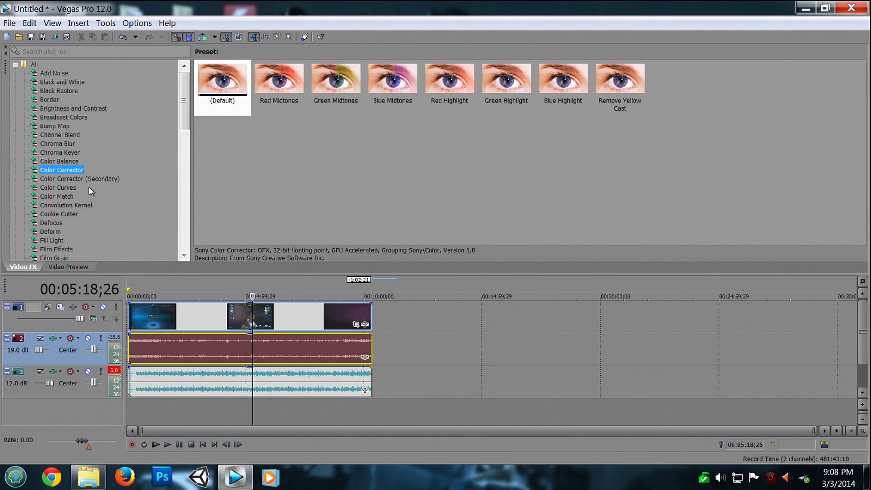
pyautogui.click(225, 83)
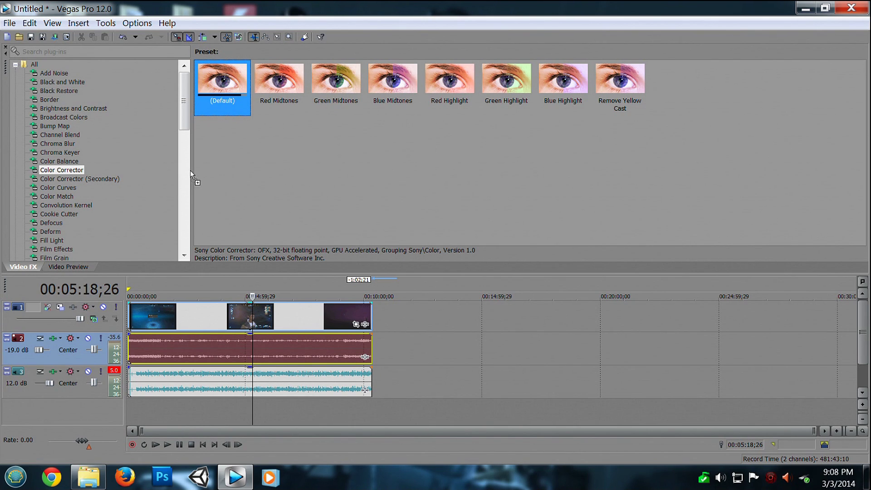
pyautogui.moveTo(206, 90); pyautogui.dragTo(215, 124)
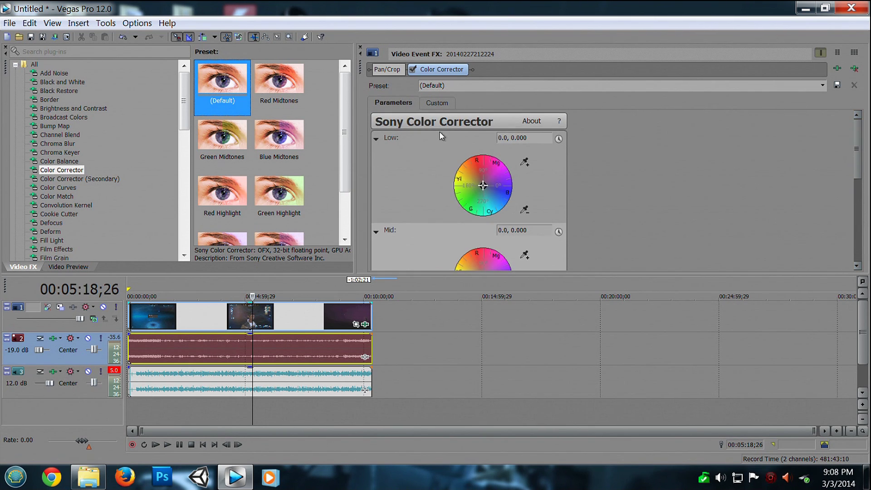
# Step: Set the Color Corrector's saturation to 1.700 in its custom view and play the video preview from 00:05:18;26
pyautogui.click(437, 104)
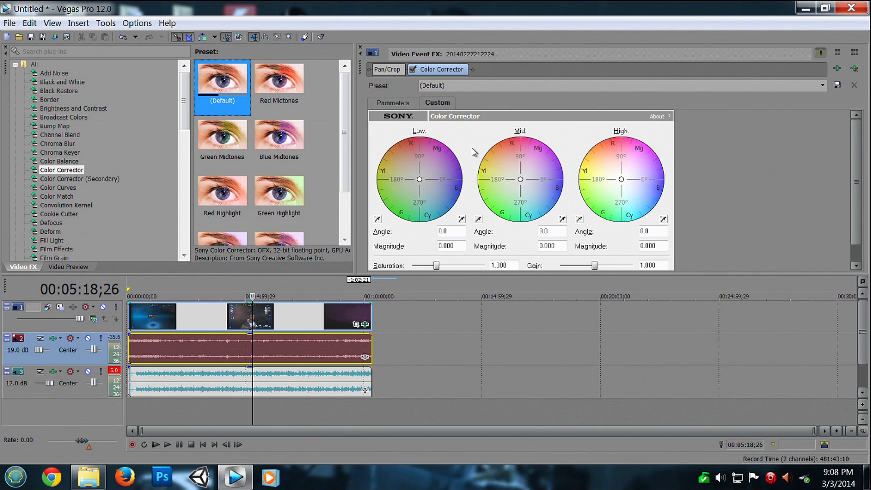
pyautogui.scroll(-1, 761, 207)
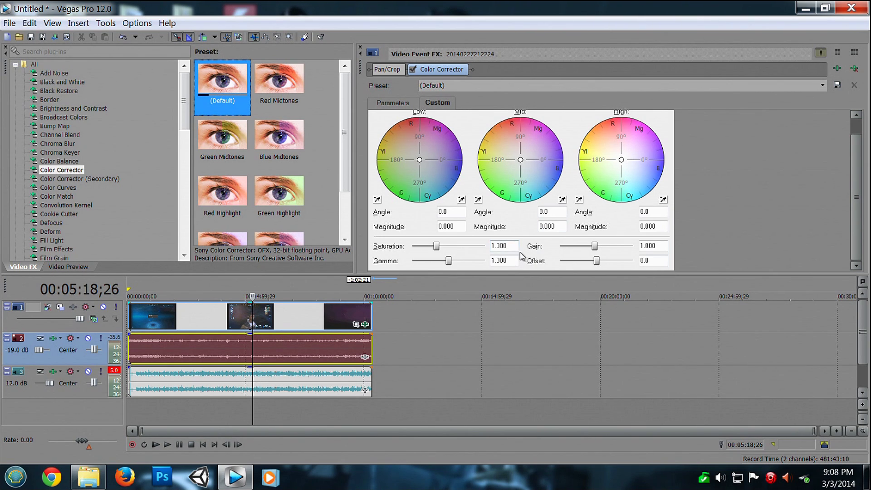
pyautogui.moveTo(512, 247); pyautogui.dragTo(498, 245)
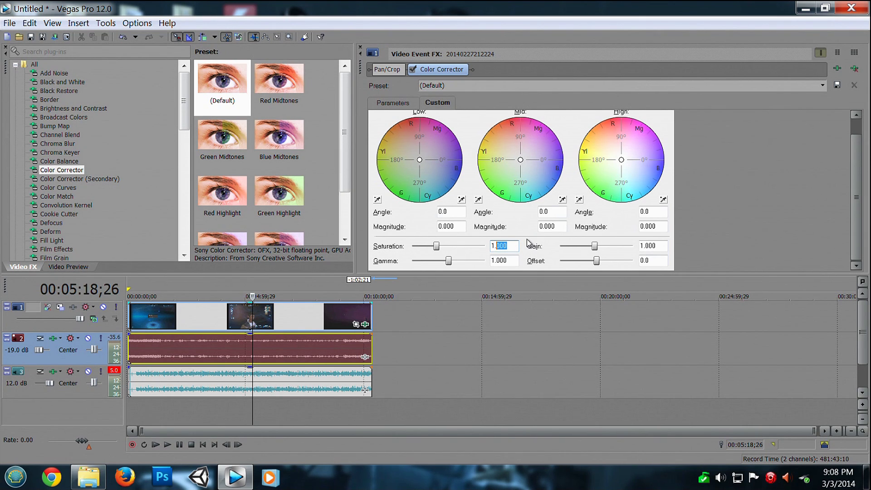
pyautogui.write('7')
pyautogui.click(59, 268)
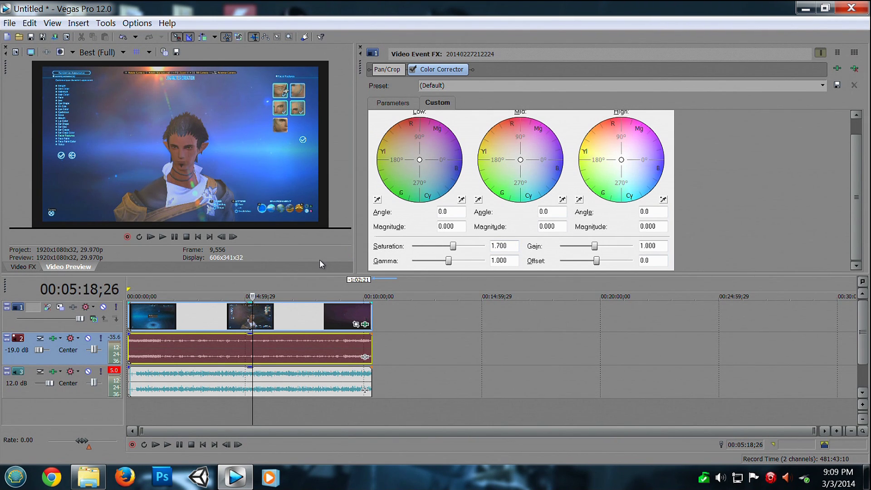
pyautogui.press('space')
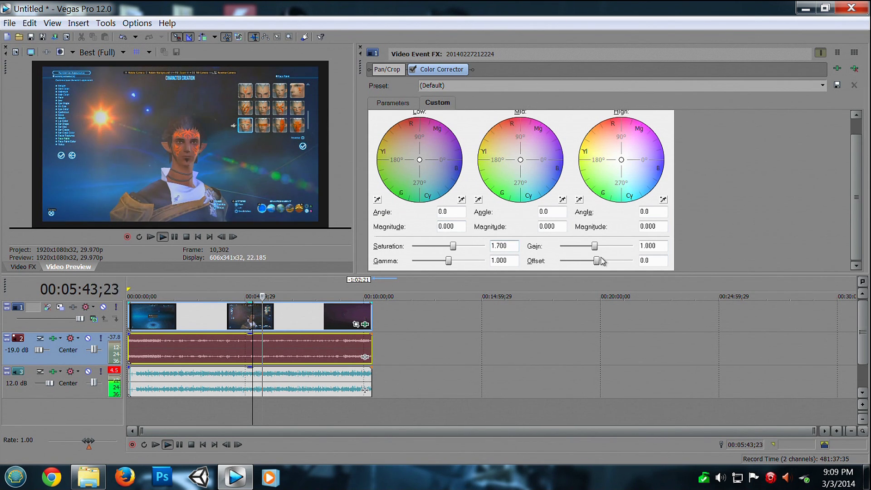
# Step: Set the Color Corrector's offset to -4.0 and its saturation to 1.900 while the preview plays
pyautogui.moveTo(660, 260); pyautogui.dragTo(630, 262)
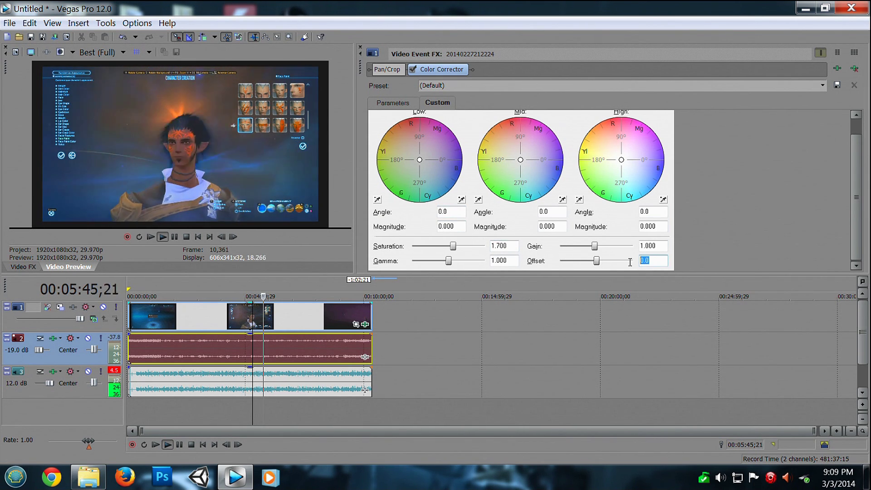
pyautogui.write('-4')
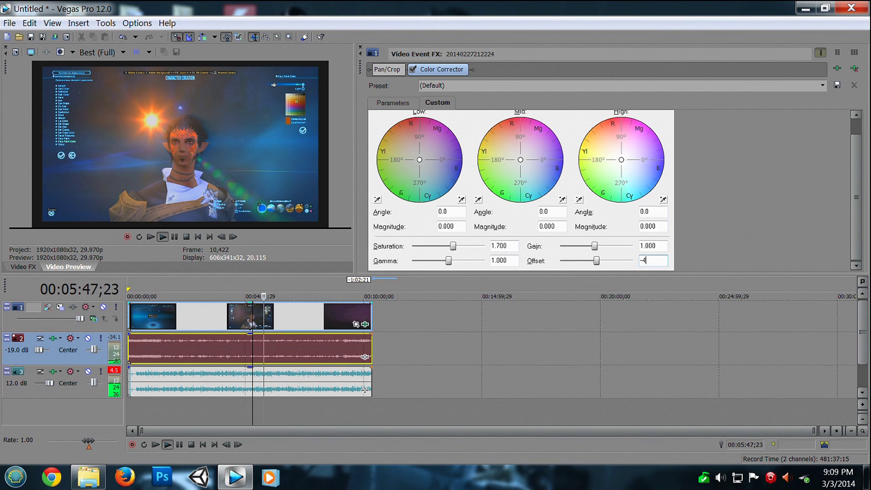
pyautogui.press('Return')
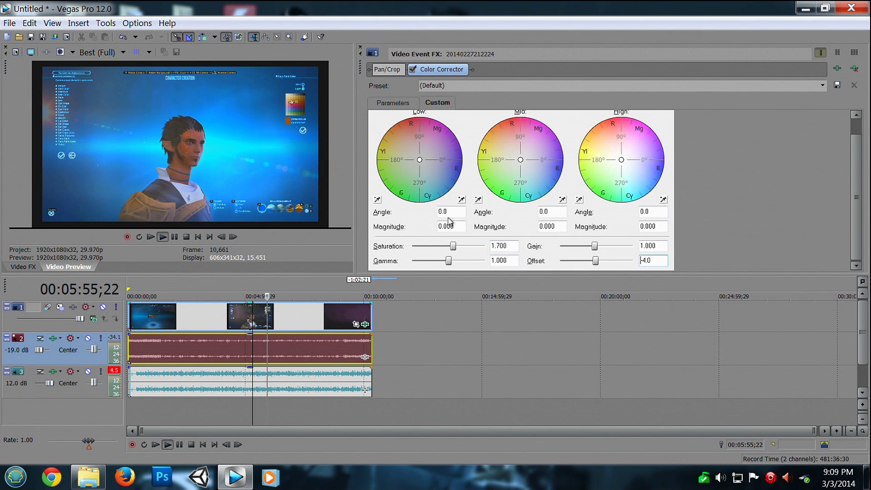
pyautogui.moveTo(508, 245); pyautogui.dragTo(495, 246)
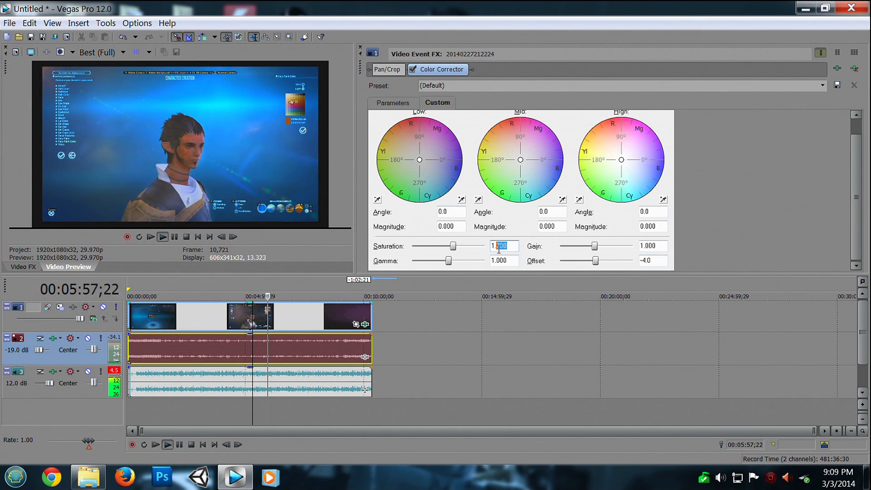
pyautogui.write('900')
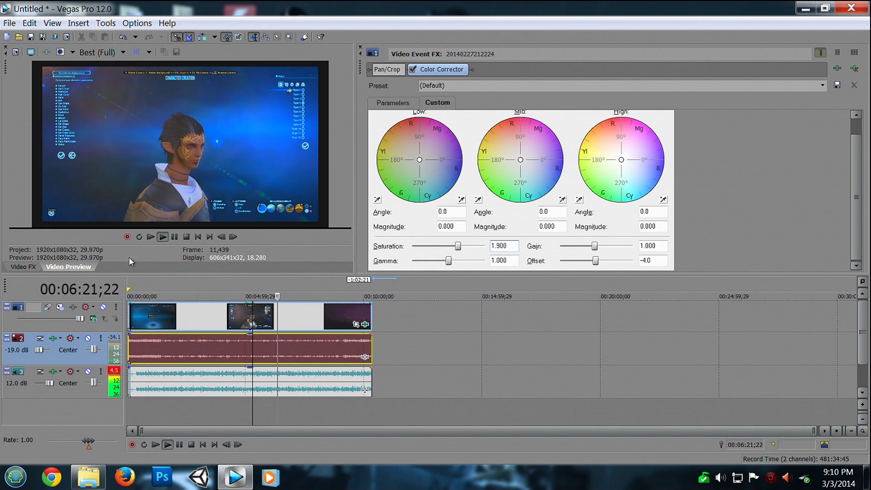
# Step: Apply the Sharpen effect's (Default) preset to the video clip
pyautogui.click(31, 266)
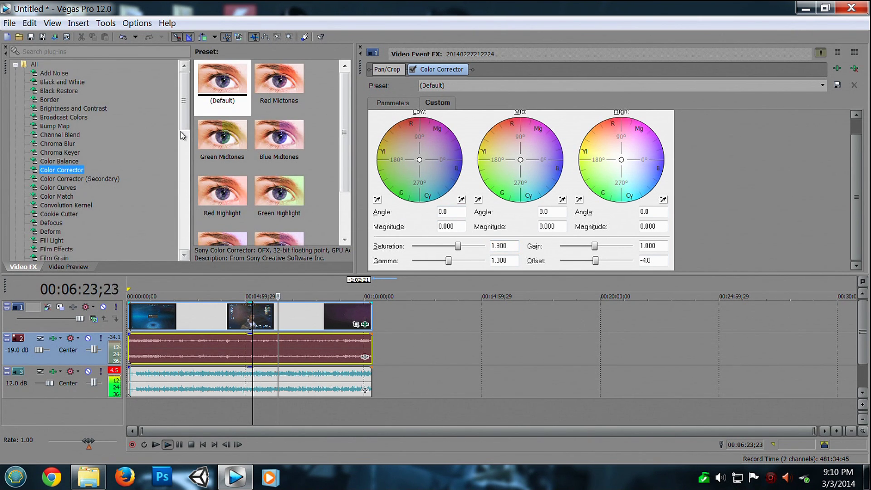
pyautogui.moveTo(180, 131); pyautogui.dragTo(154, 203)
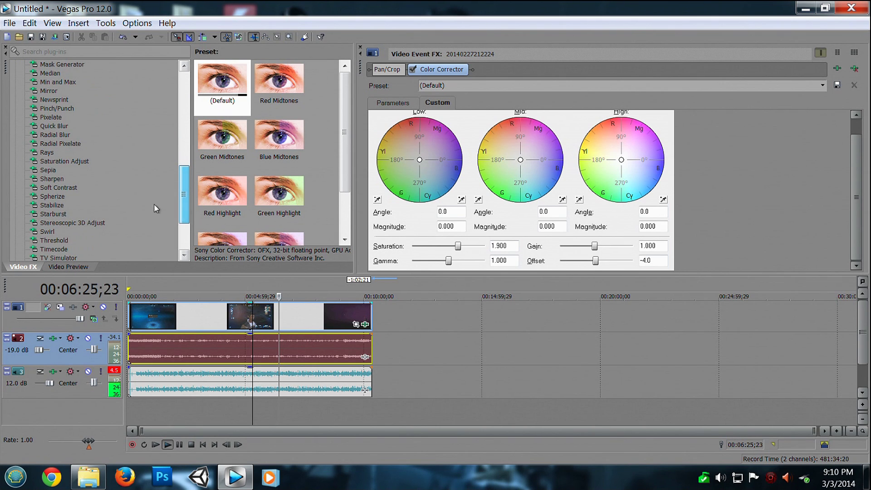
pyautogui.click(49, 179)
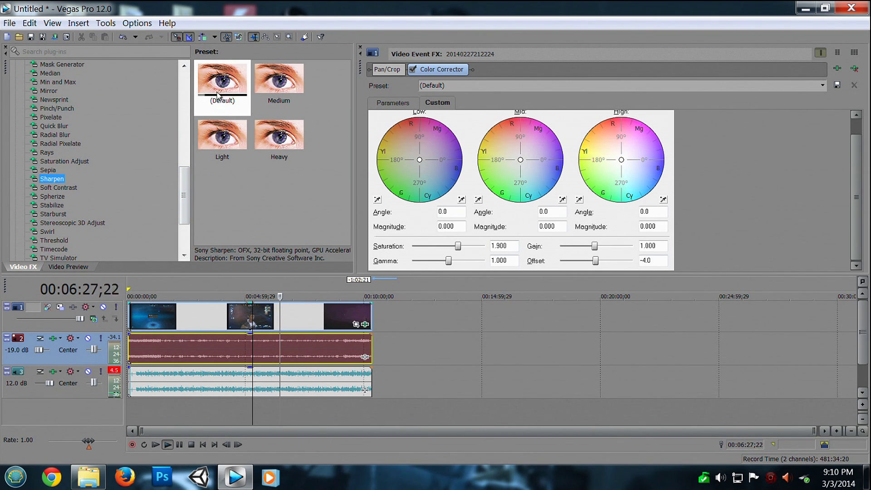
pyautogui.moveTo(217, 95); pyautogui.dragTo(228, 321)
# Step: Set the Sharpen amount to 0.130, view the effect in the video preview and pause playback at 00:06:42;05
pyautogui.moveTo(507, 123); pyautogui.dragTo(497, 126)
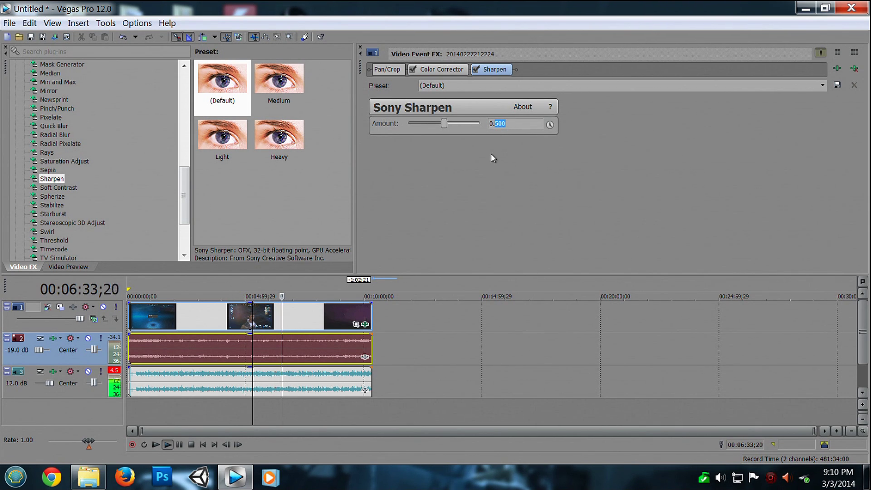
pyautogui.write('130')
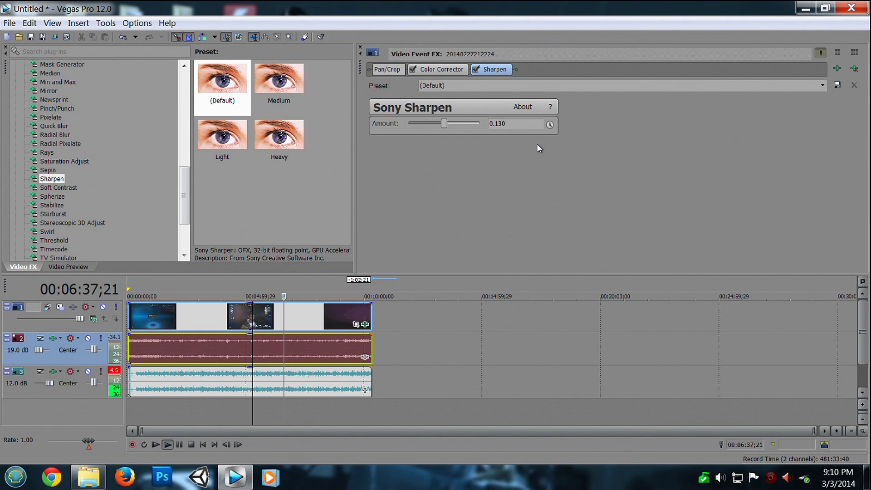
pyautogui.click(82, 268)
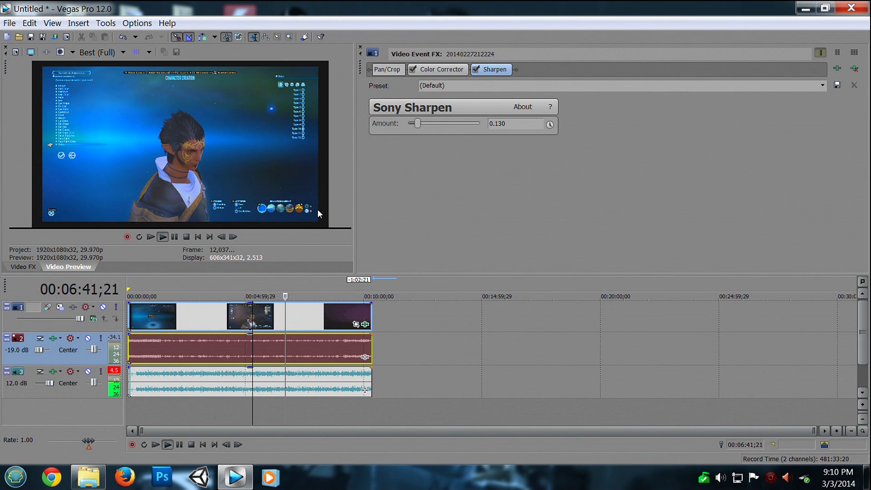
pyautogui.press('Return')
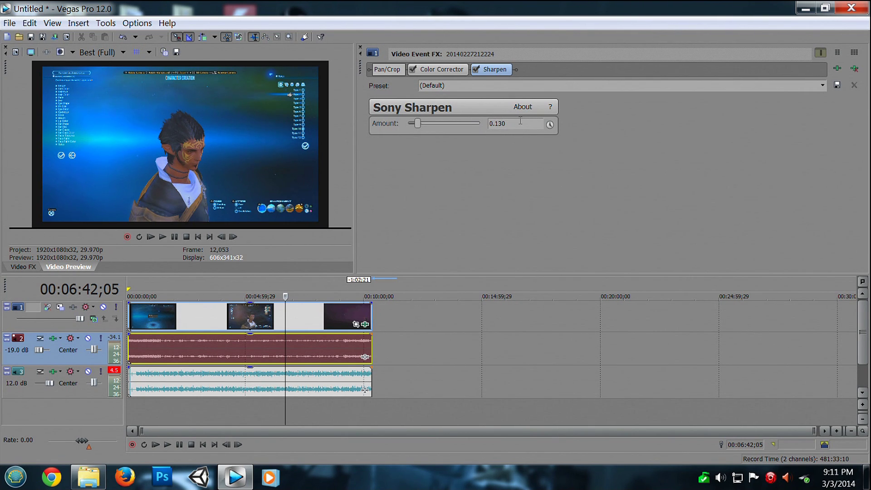
# Step: Set the video clip on track 1 to Disable resample in its event properties
pyautogui.click(23, 267)
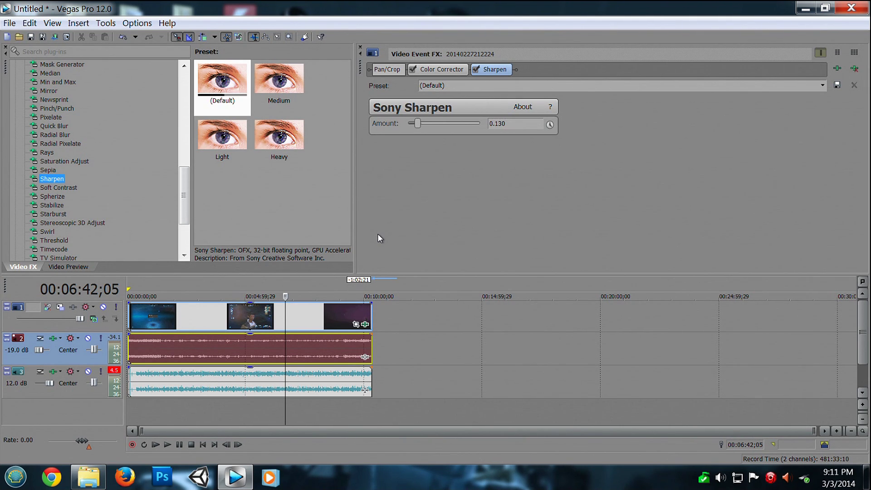
pyautogui.rightClick(303, 314)
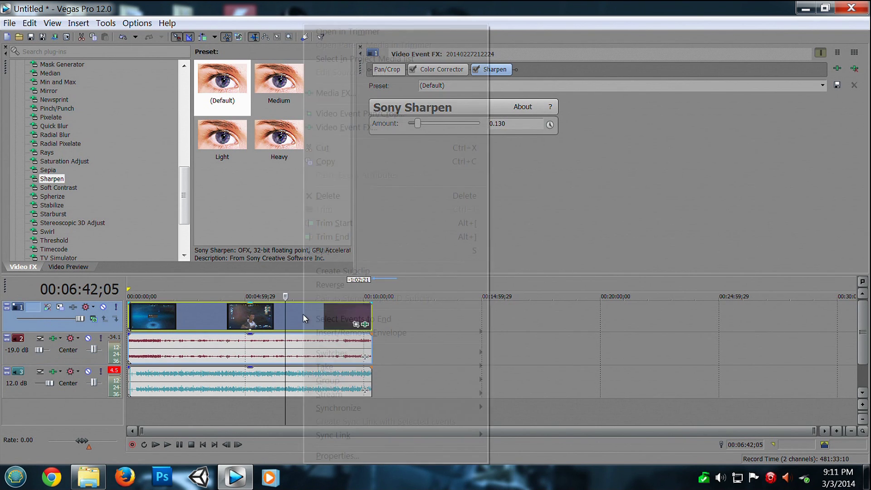
pyautogui.click(347, 455)
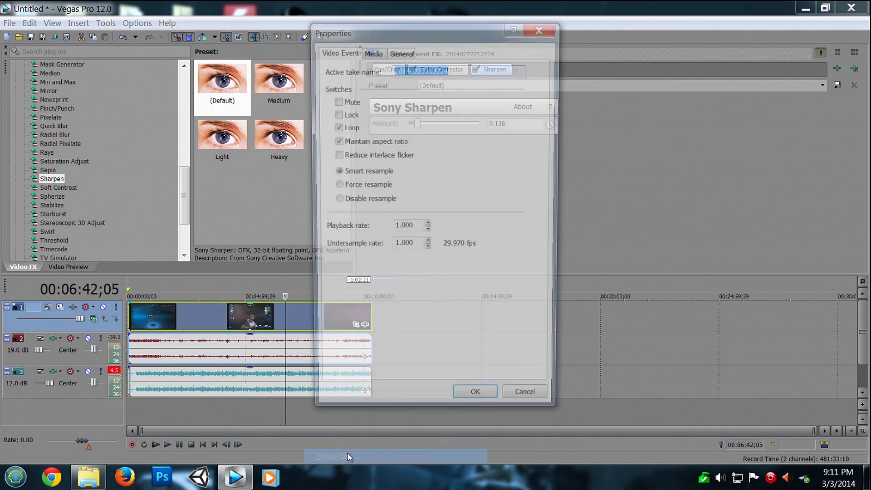
pyautogui.click(335, 201)
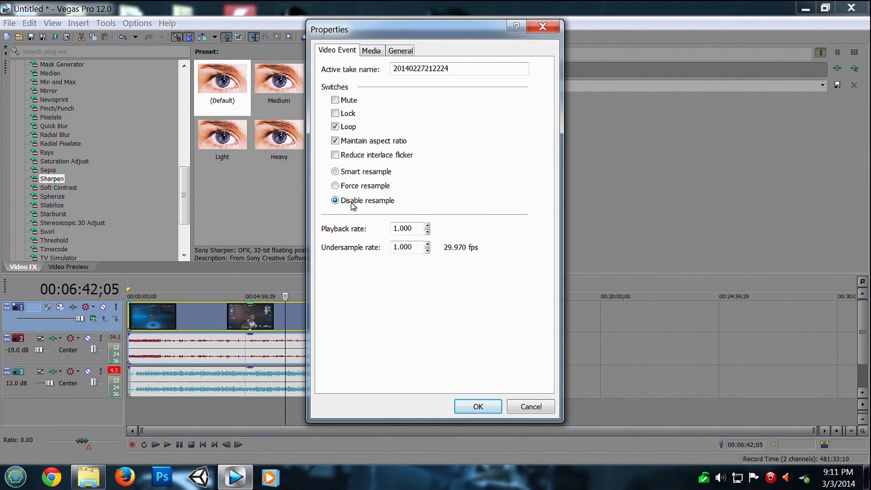
pyautogui.click(484, 406)
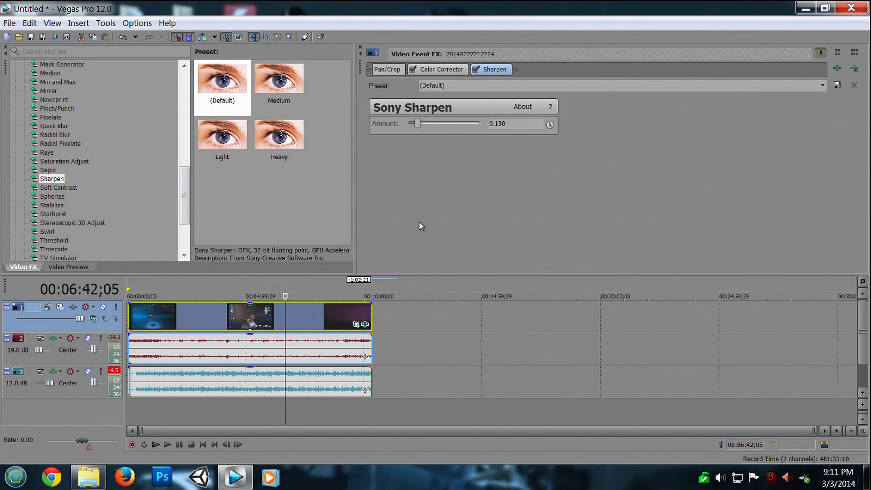
# Step: Review the Disable resample option in the video clip's properties
pyautogui.rightClick(306, 321)
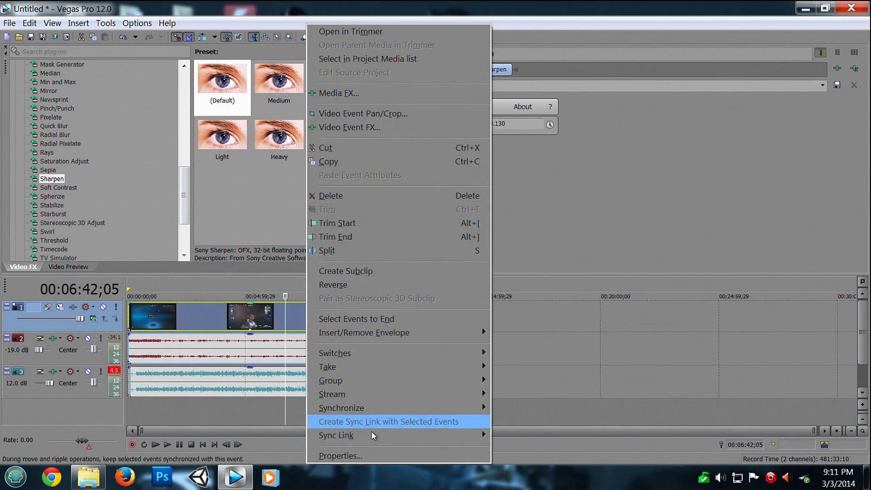
pyautogui.click(375, 459)
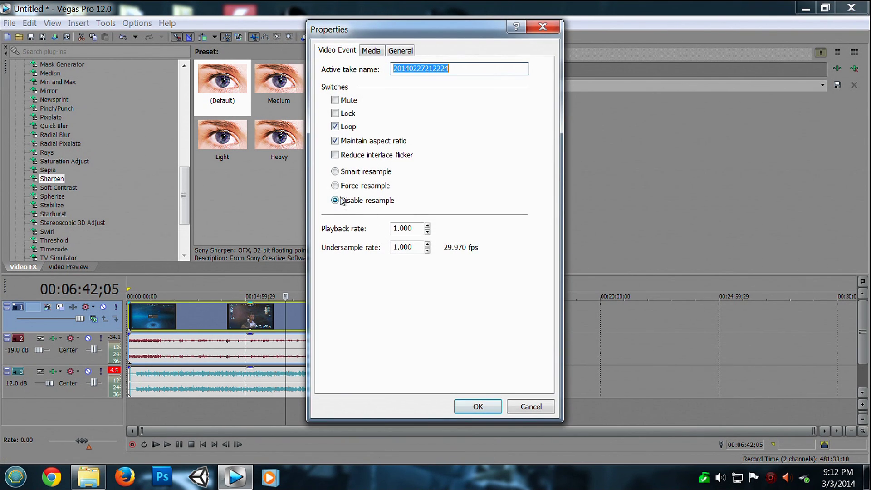
pyautogui.click(517, 406)
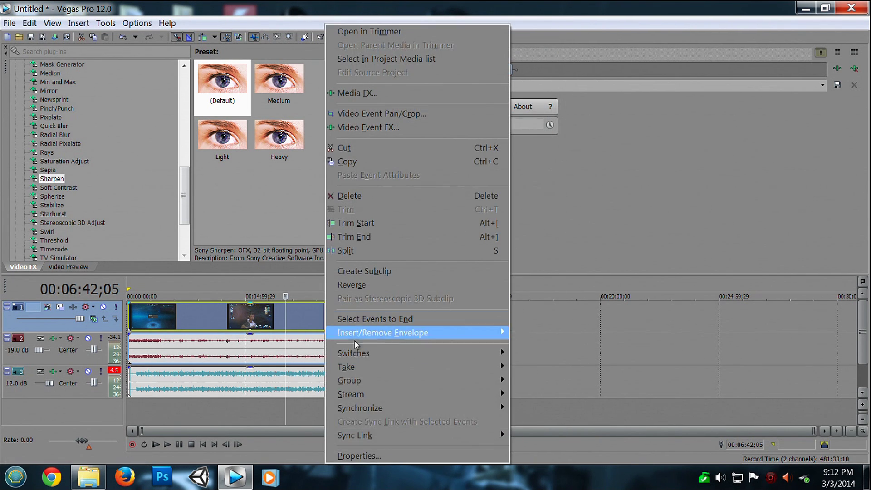
pyautogui.click(363, 456)
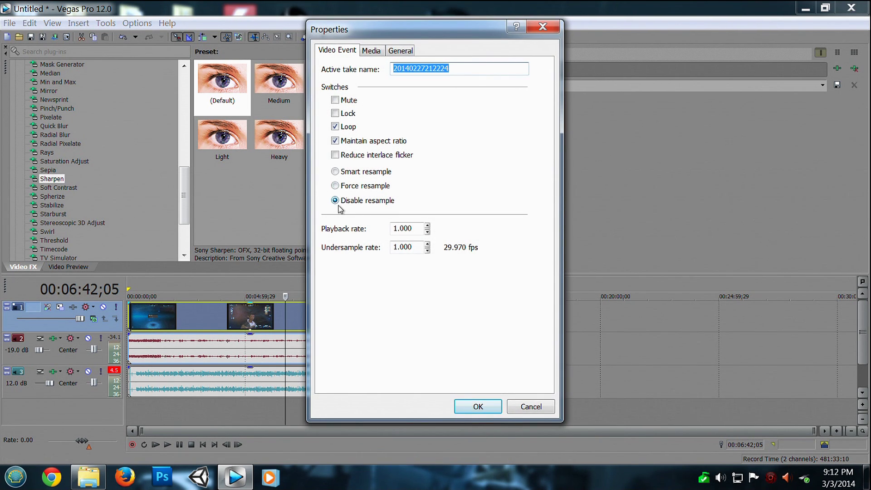
pyautogui.click(489, 410)
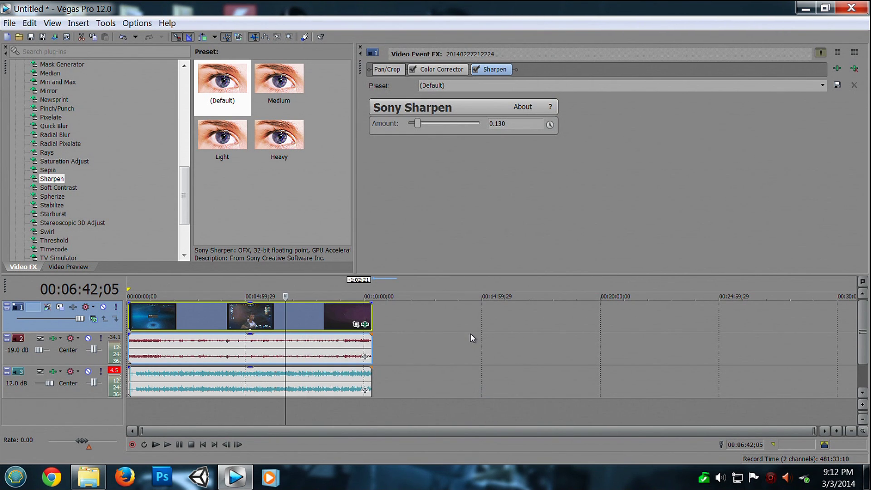
# Step: Shift the music clip and the video clip with its audio slightly earlier, to the start of the timeline
pyautogui.click(135, 320)
pyautogui.click(152, 389)
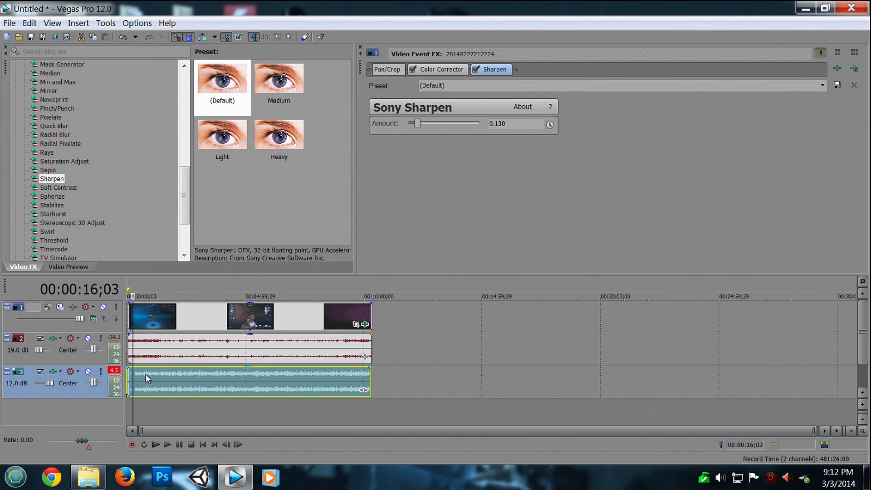
pyautogui.moveTo(147, 355); pyautogui.dragTo(146, 354)
pyautogui.click(167, 377)
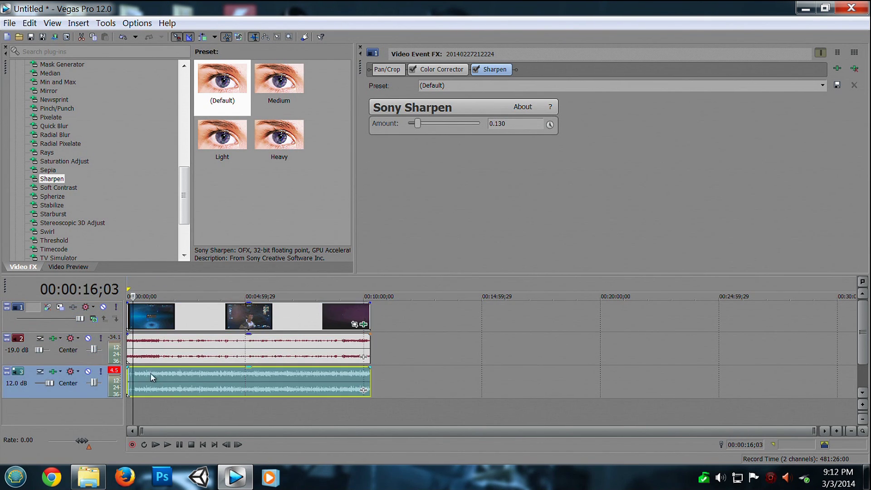
# Step: Play the edited video in the preview from 00:00:16;03, skip ahead to 00:02:31;10 and pause at 00:02:38;24
pyautogui.press('space')
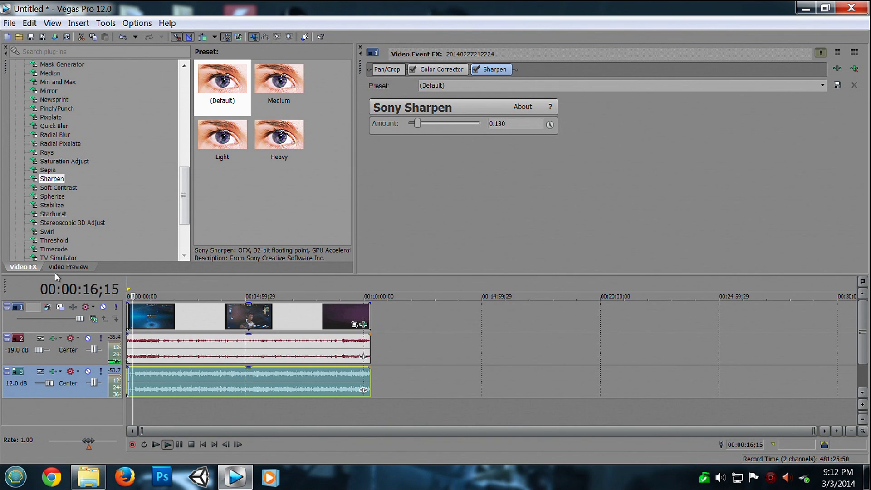
pyautogui.click(66, 266)
pyautogui.click(186, 353)
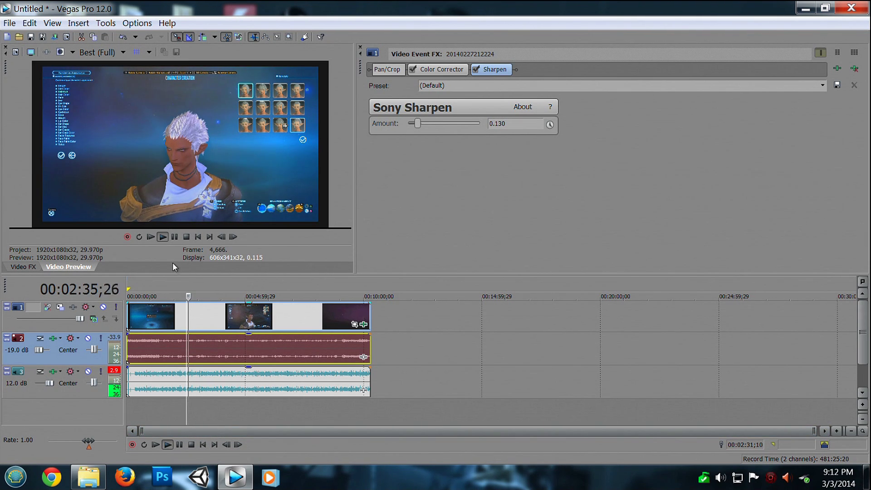
pyautogui.click(178, 444)
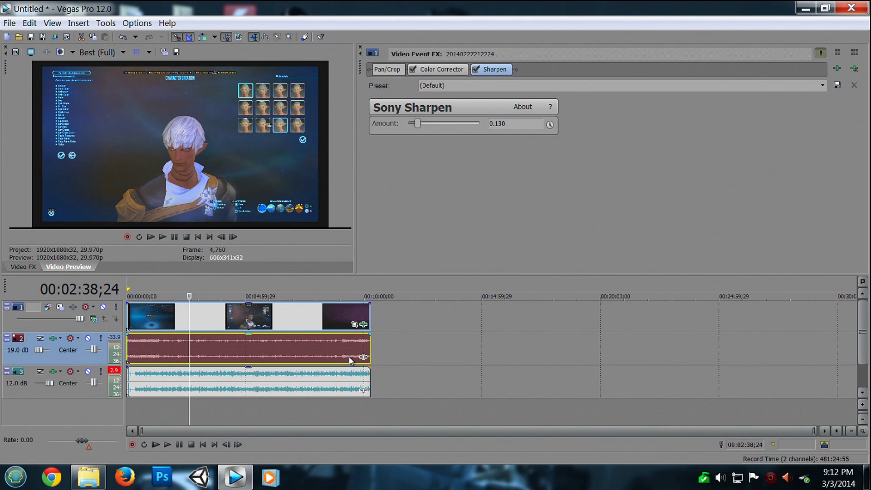
# Step: Set the video clip's Color Corrector saturation to 1.700, play the preview and pause at 00:02:54;24
pyautogui.click(363, 324)
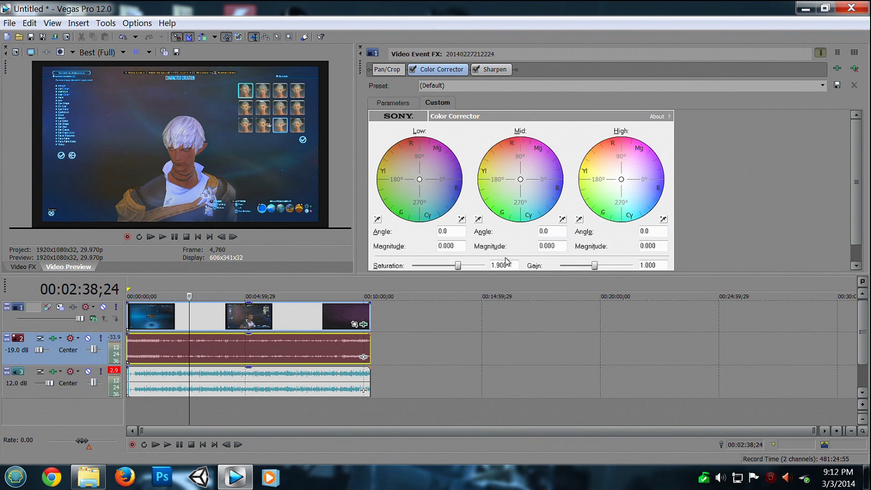
pyautogui.moveTo(511, 266); pyautogui.dragTo(494, 265)
pyautogui.write('7')
pyautogui.press('Return')
pyautogui.click(167, 445)
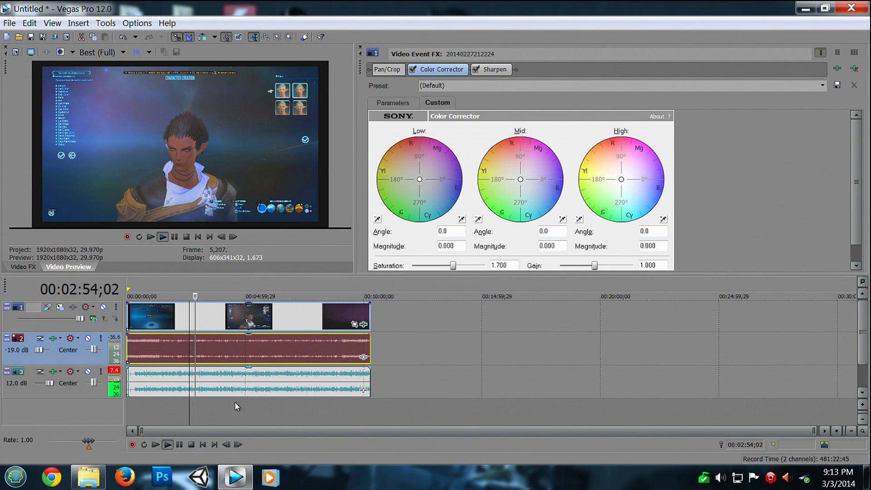
pyautogui.click(179, 444)
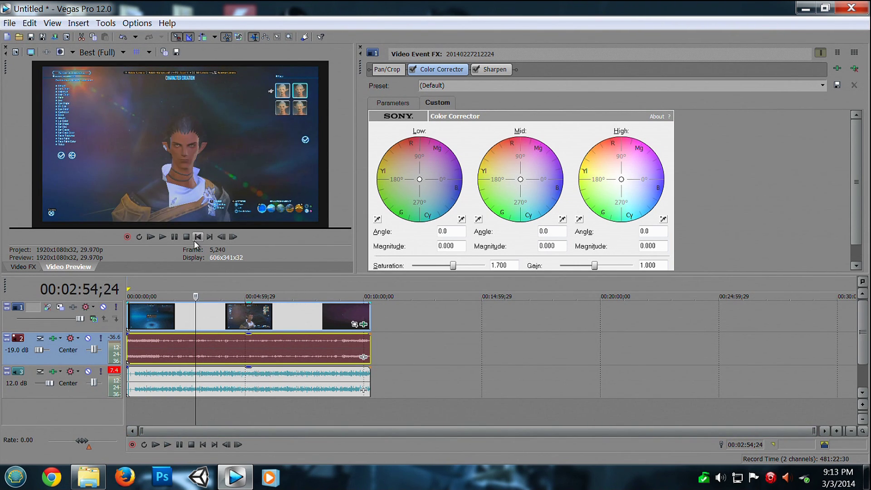